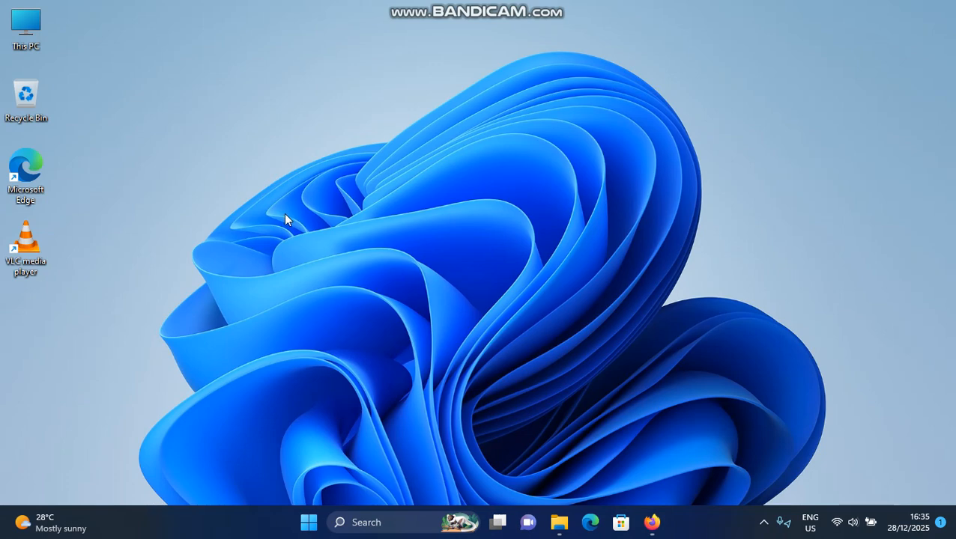
- Review the Sticky keys, Filter keys and Toggle keys options in the Accessibility keyboard settings, and close Settings
left_click(308, 522)
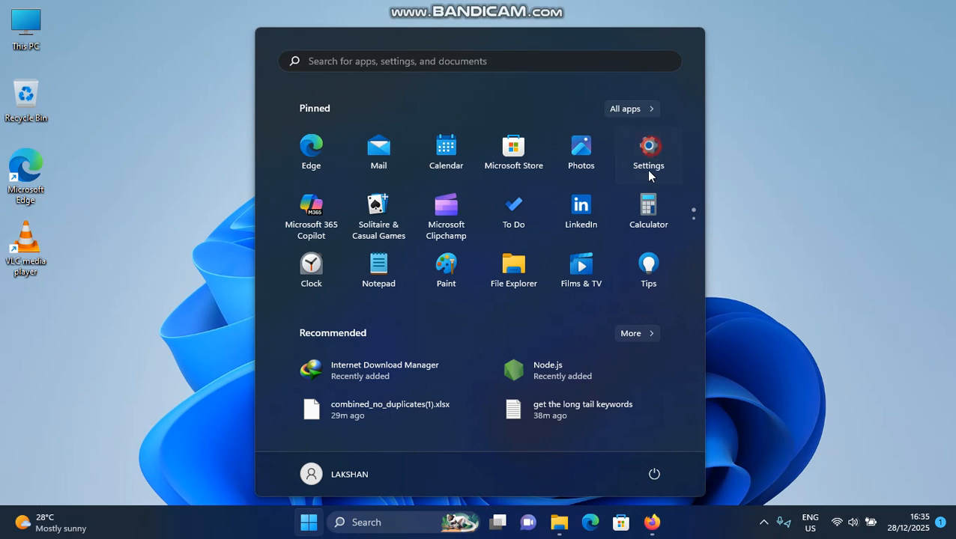
left_click(648, 170)
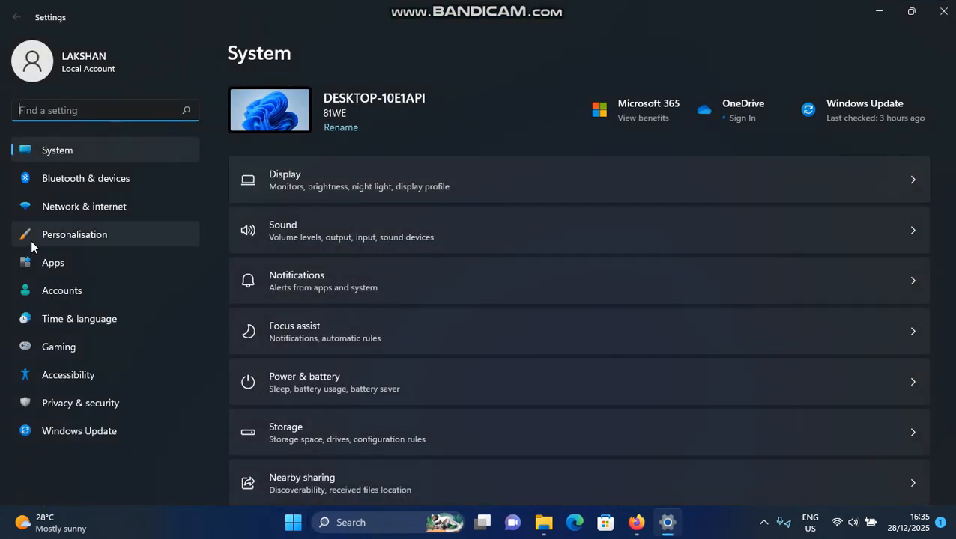
left_click(43, 380)
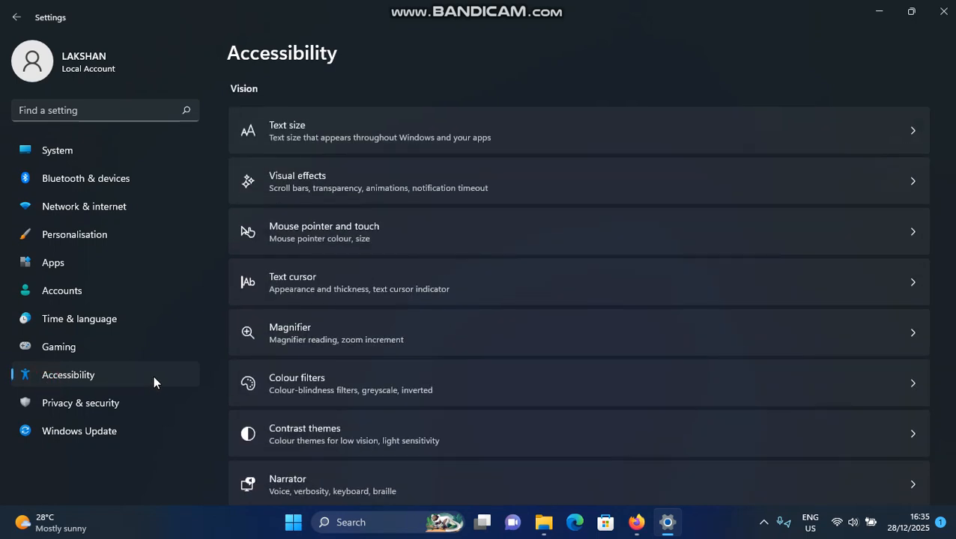
scroll(338, 277, "down", 5)
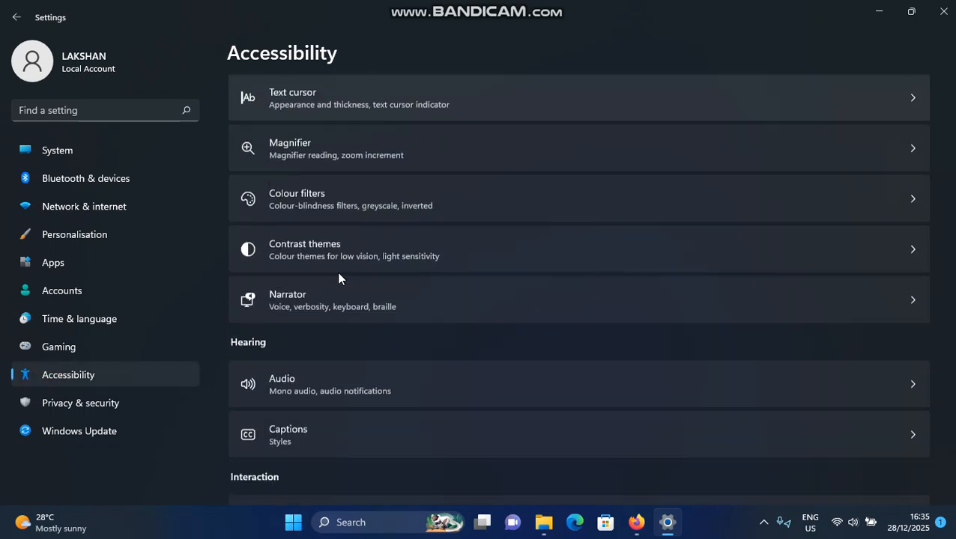
left_click(328, 348)
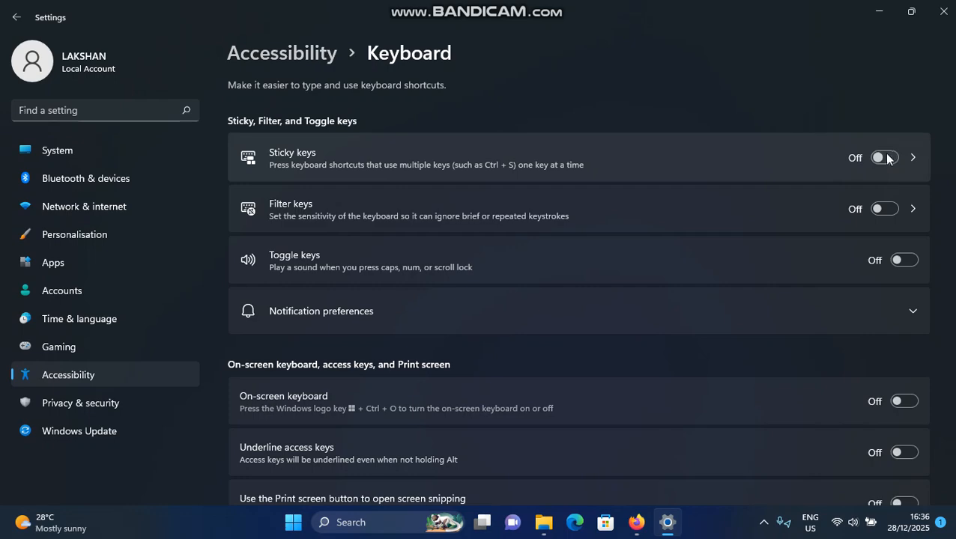
left_click(943, 11)
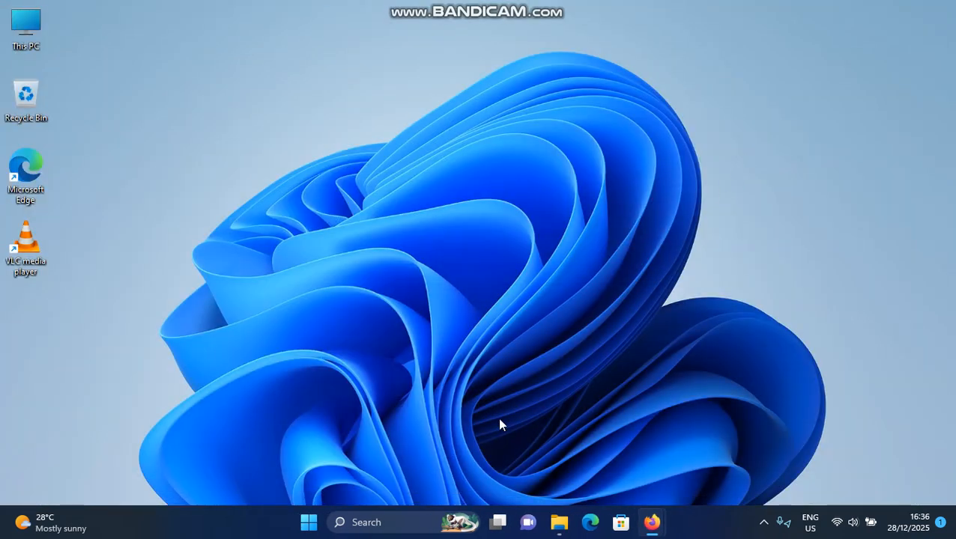
- Open the Services console by running services.msc
left_click(329, 433)
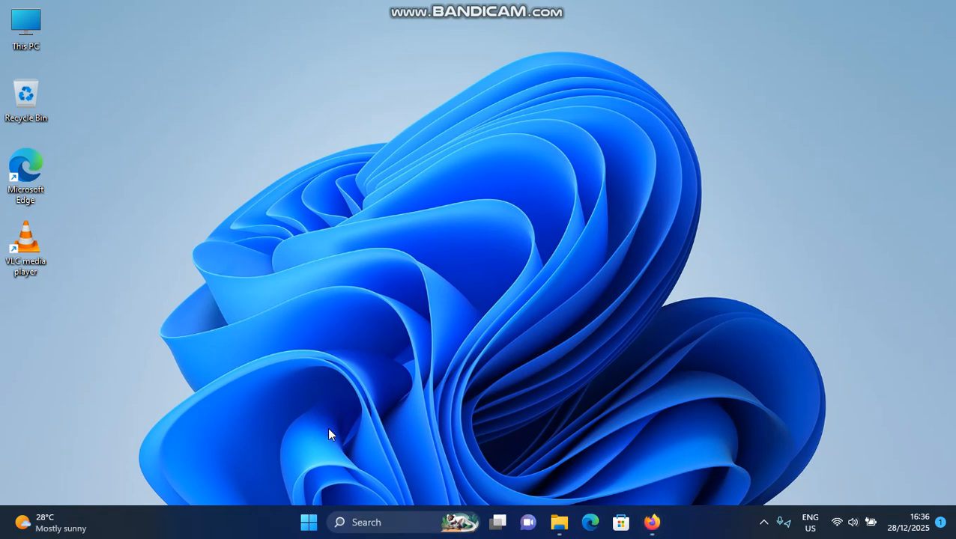
key("super+r")
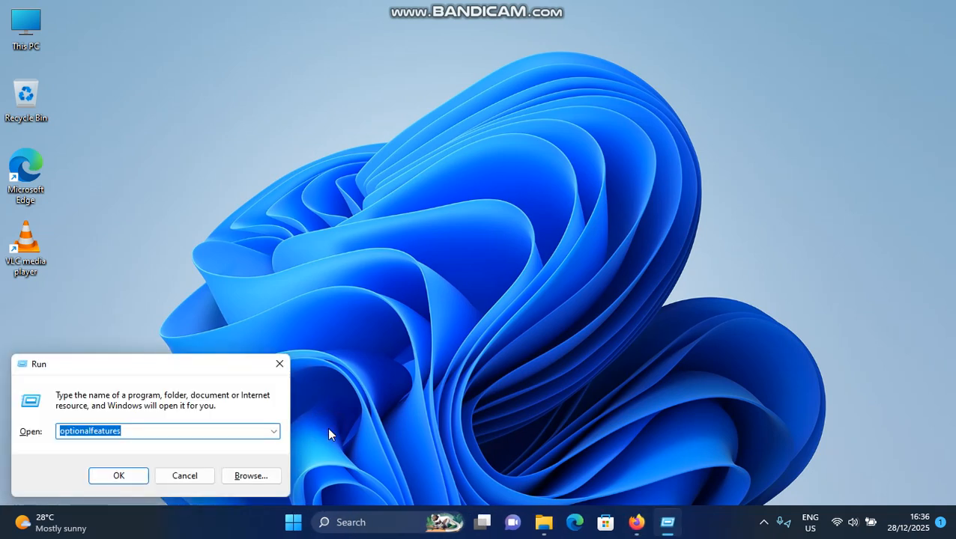
type("ser")
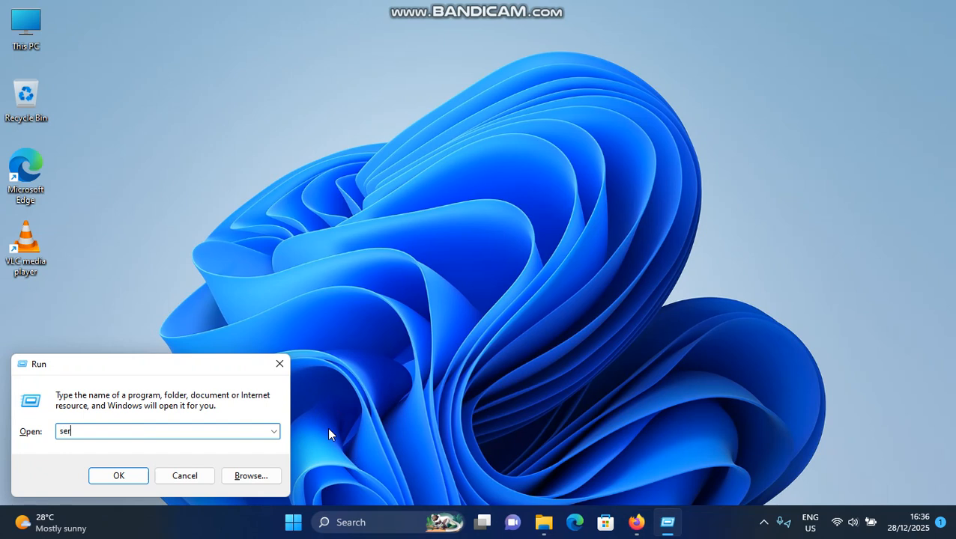
type("vices.msc")
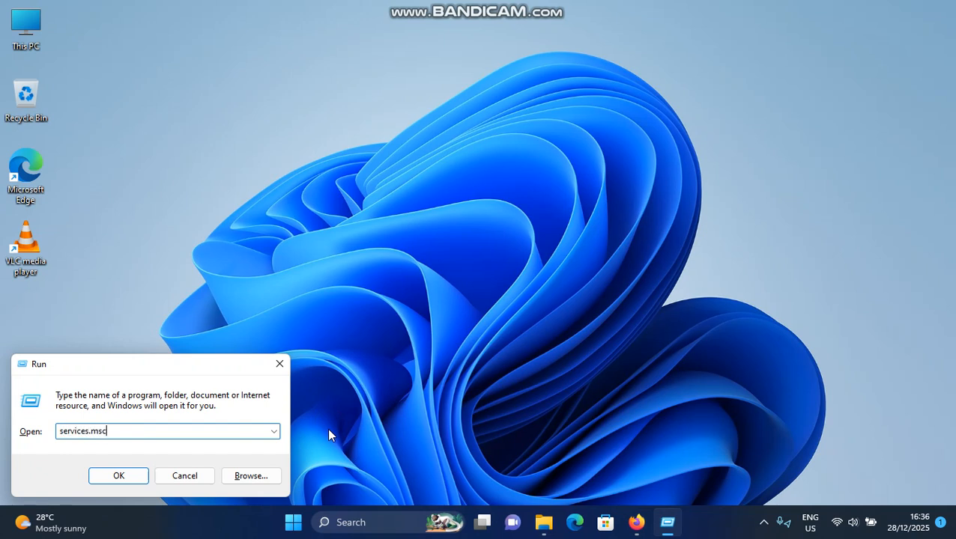
left_click(105, 476)
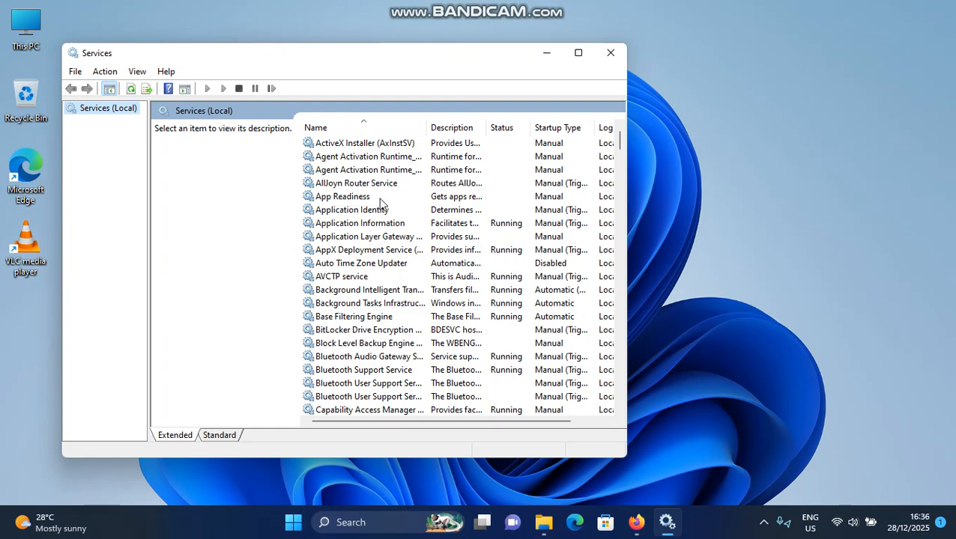
- Inspect the startup type options of the Touch Keyboard and Handwriting Panel Service without changing them, and refresh the service
scroll(382, 211, "down", 20)
scroll(382, 211, "down", 20)
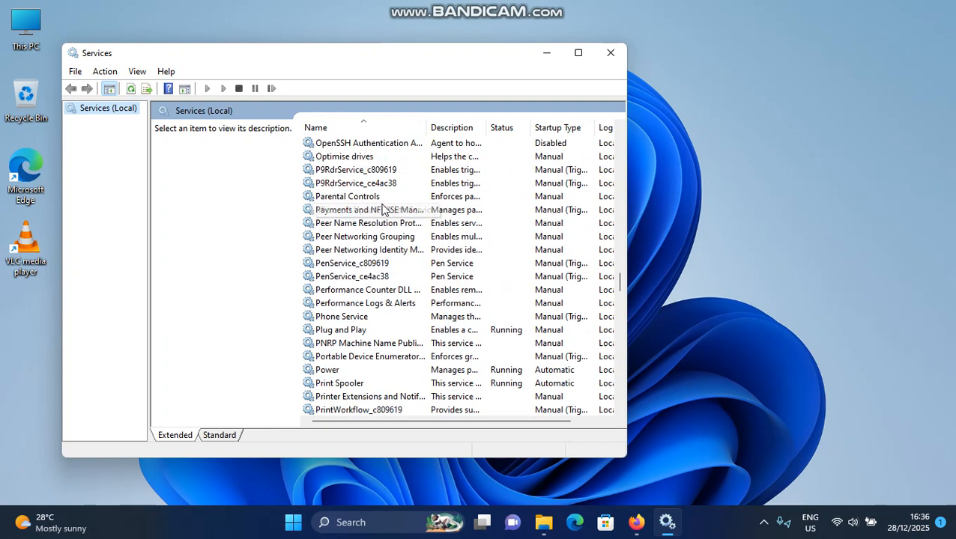
scroll(374, 209, "down", 13)
left_click(352, 303)
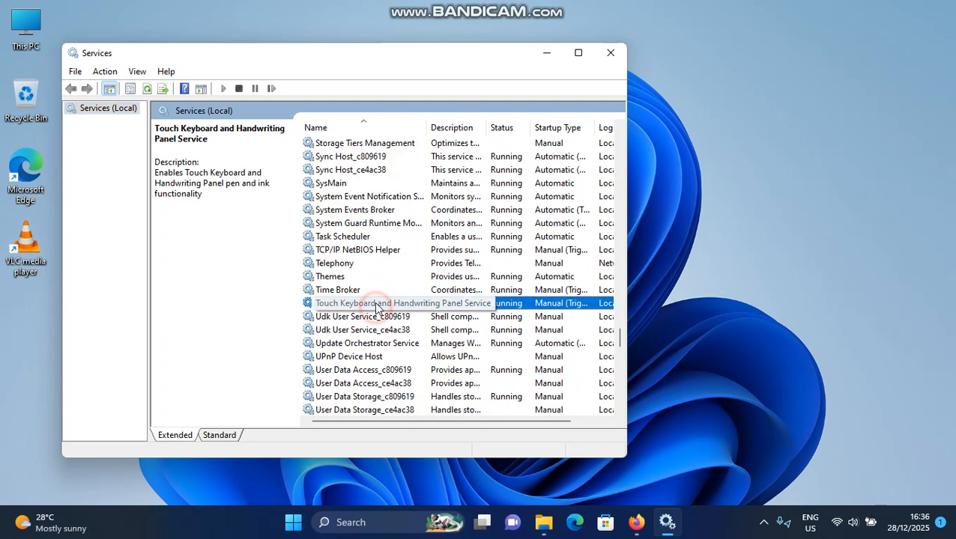
double_click(372, 305)
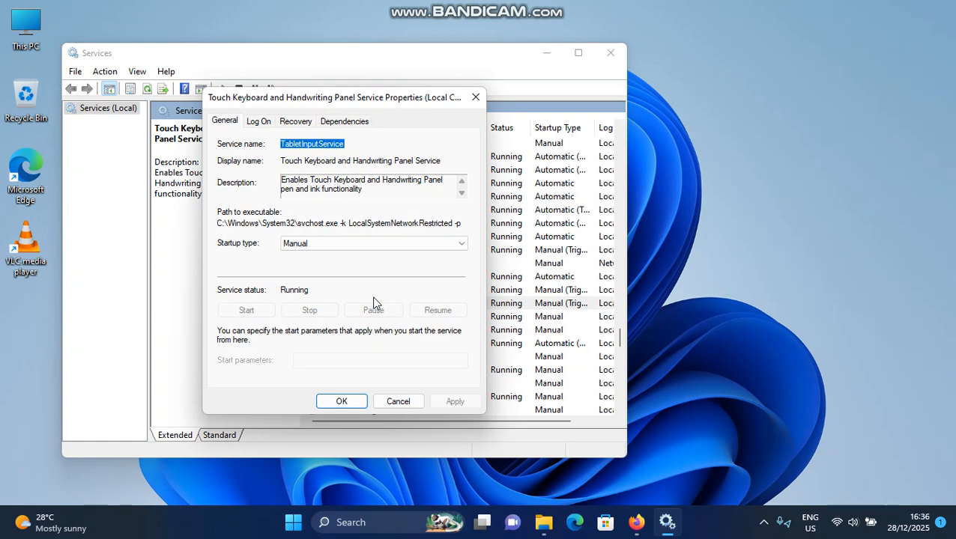
left_click(320, 244)
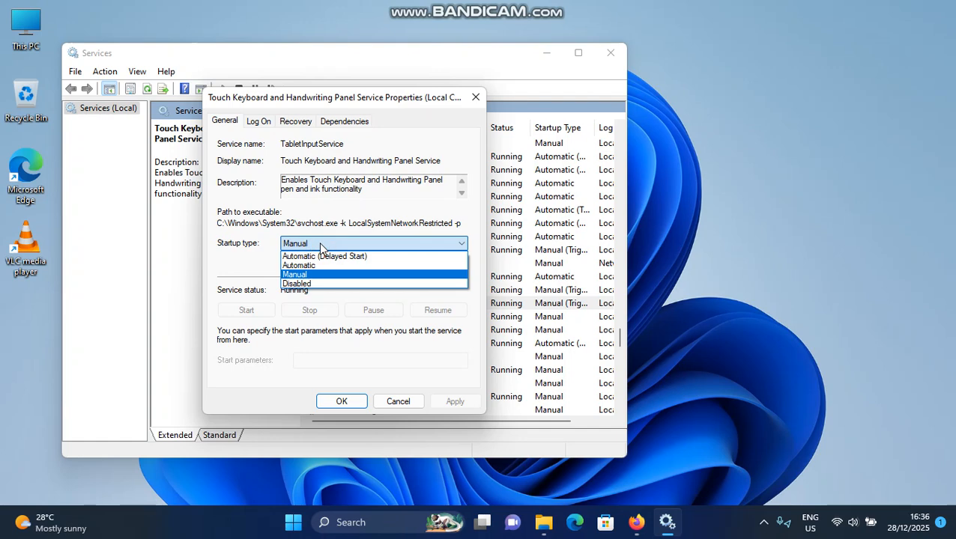
left_click(320, 245)
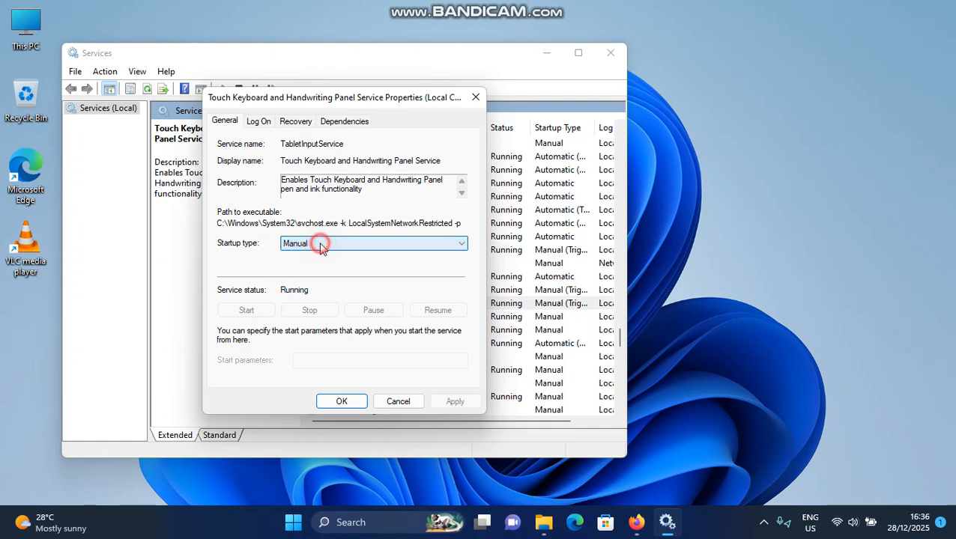
left_click(389, 402)
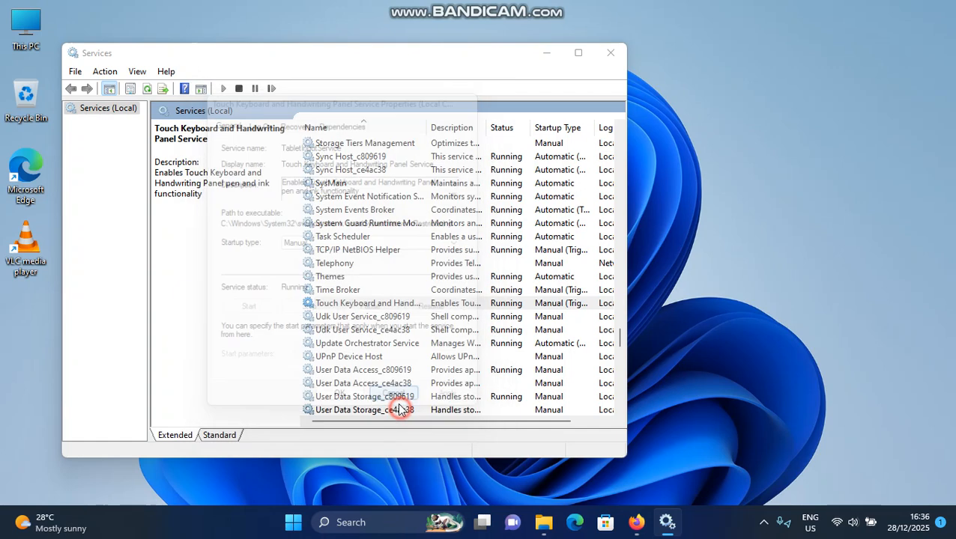
right_click(335, 305)
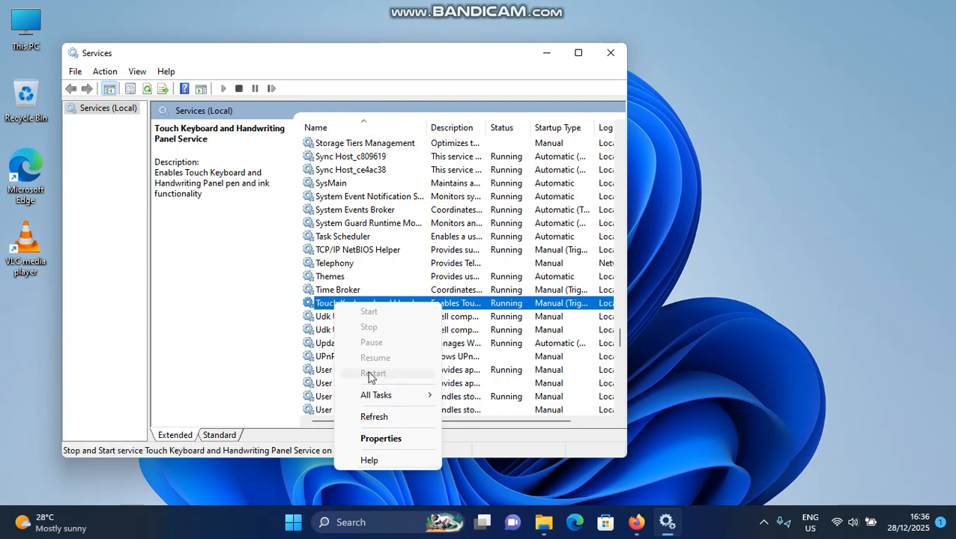
left_click(386, 416)
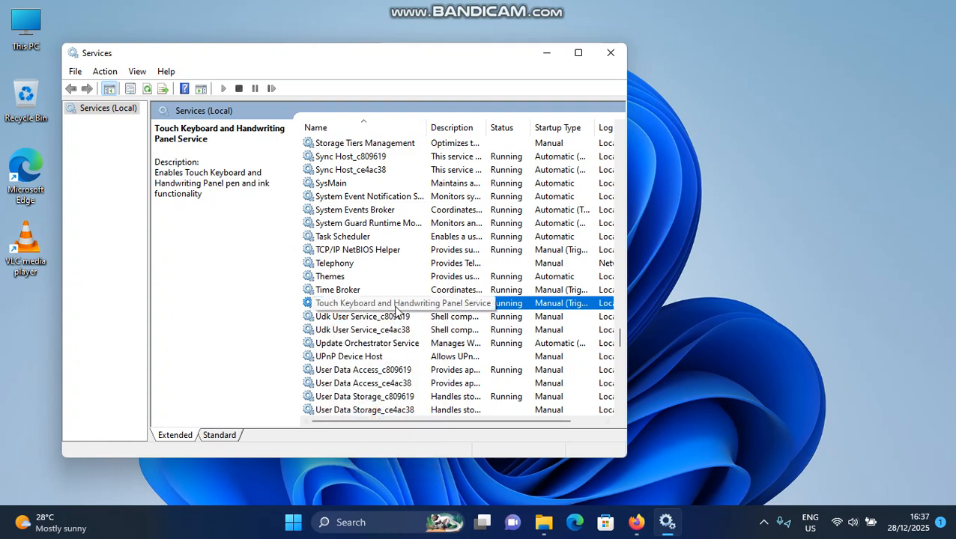
- Find the Human Interface Device Service in the list and bring up its available actions, including Restart
scroll(397, 310, "up", 20)
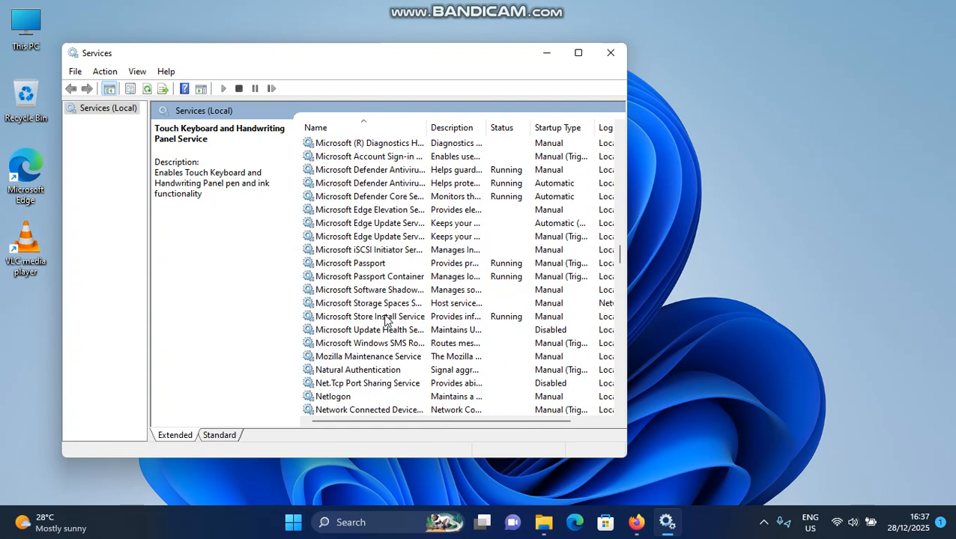
scroll(386, 321, "up", 12)
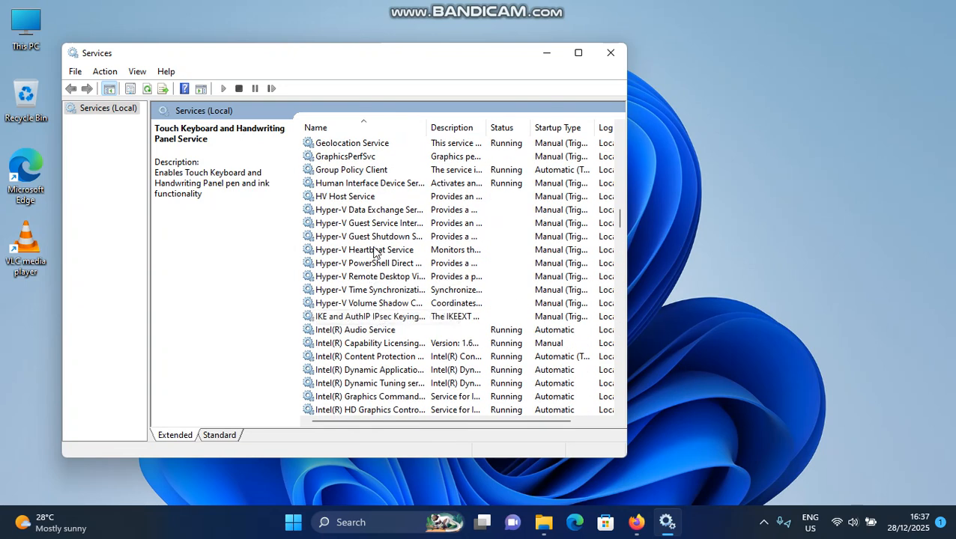
left_click(370, 185)
right_click(367, 187)
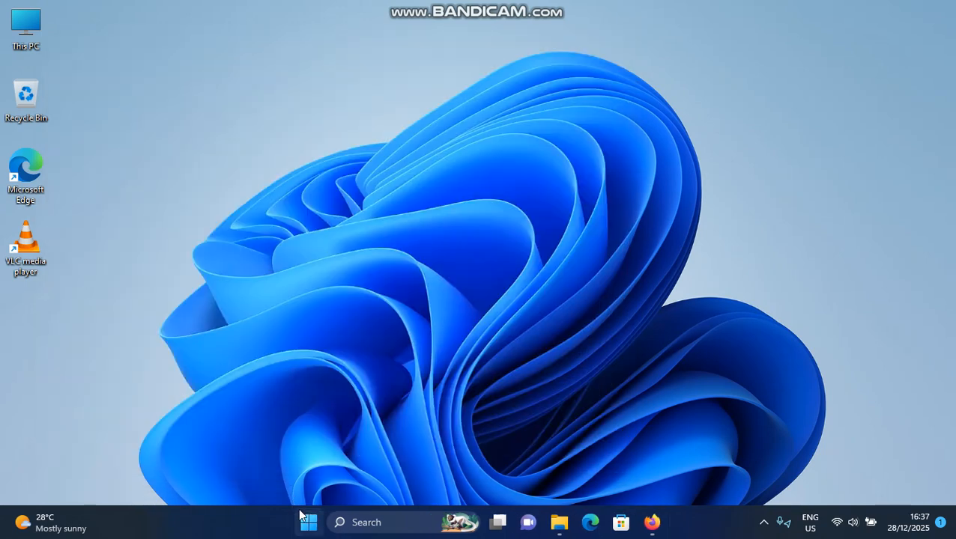
- Open Device Manager, expand the Keyboards category and select the HID Keyboard Device
right_click(304, 528)
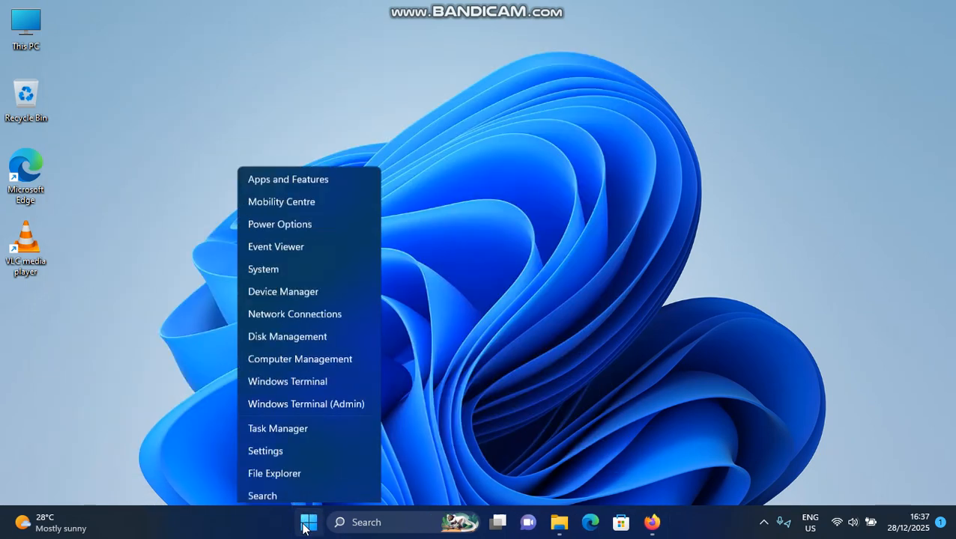
left_click(291, 217)
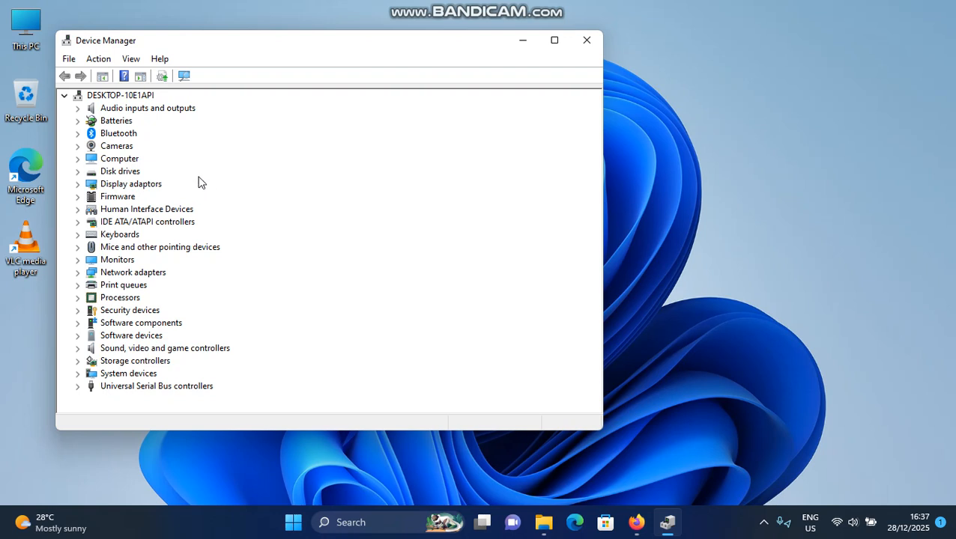
double_click(117, 235)
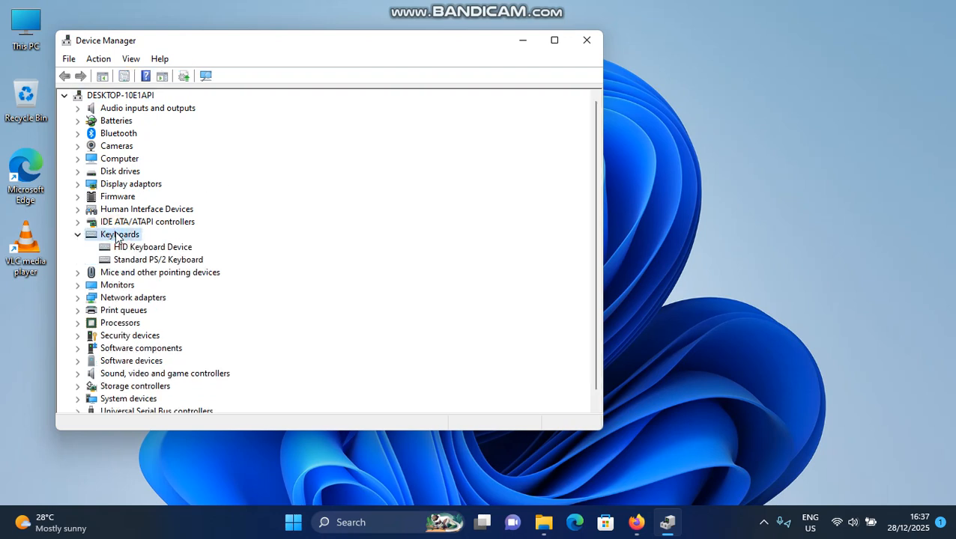
left_click(126, 247)
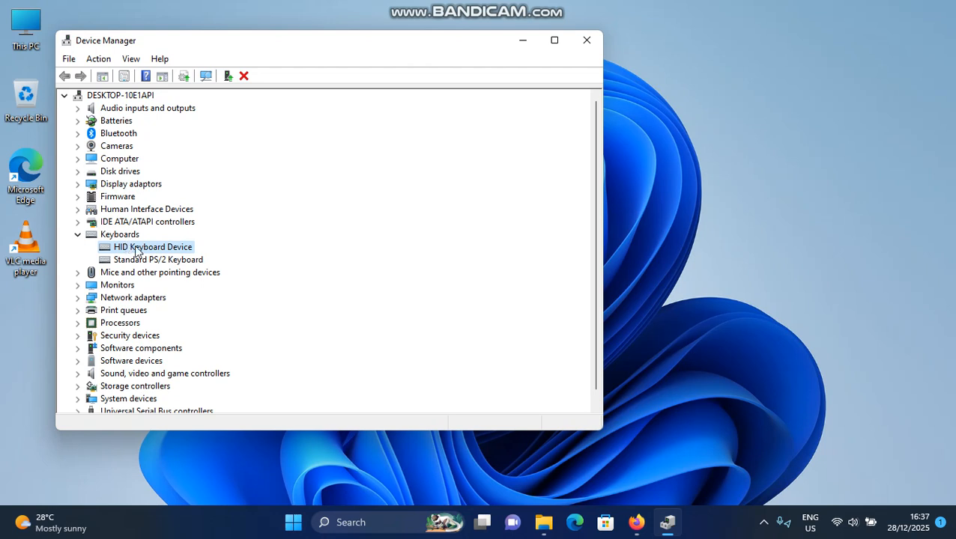
- Run an automatic driver update search for the Standard PS/2 Keyboard, and close the wizard and Device Manager
left_click(145, 260)
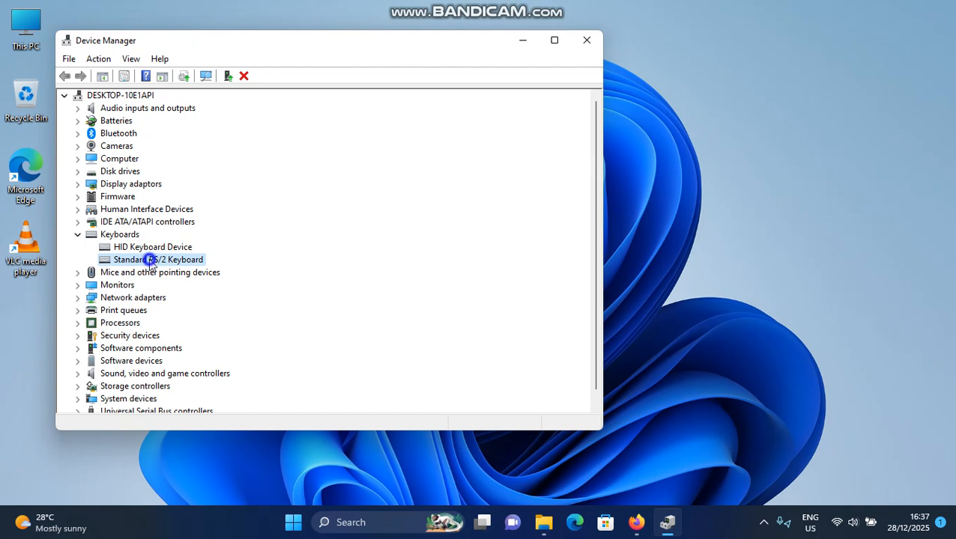
right_click(149, 262)
left_click(169, 268)
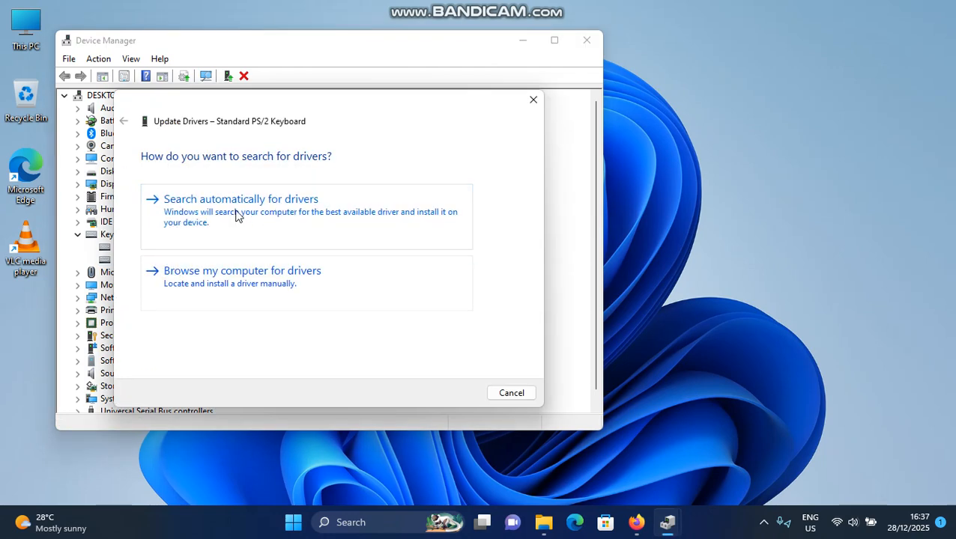
left_click(232, 215)
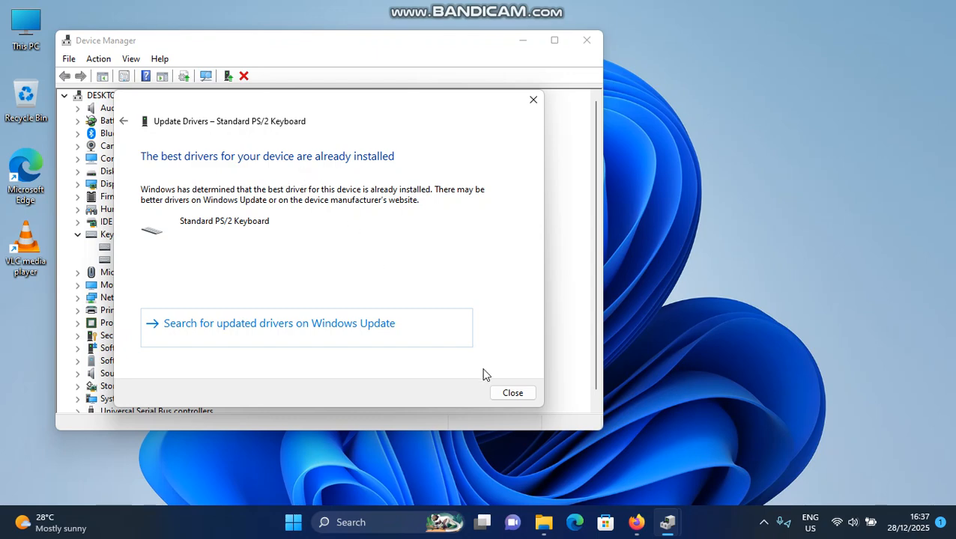
left_click(511, 391)
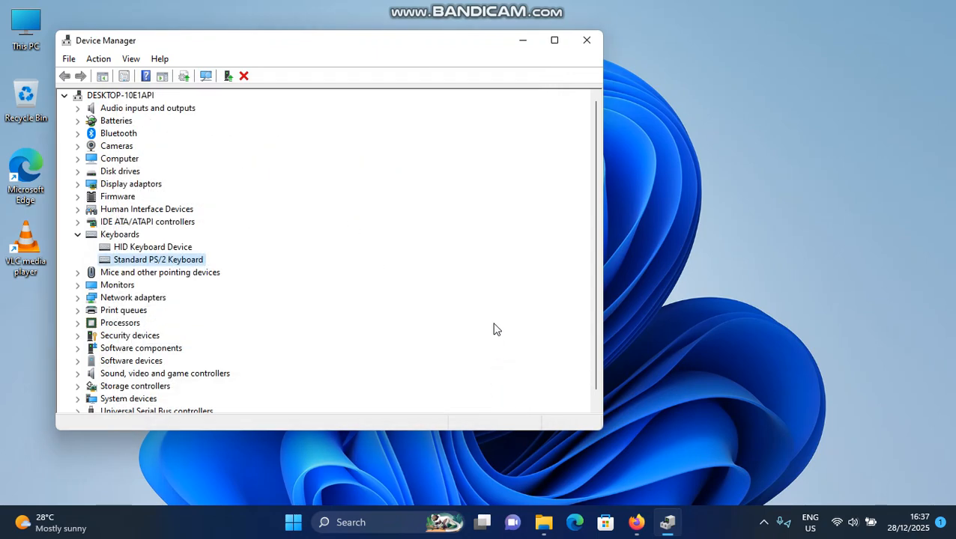
left_click(590, 41)
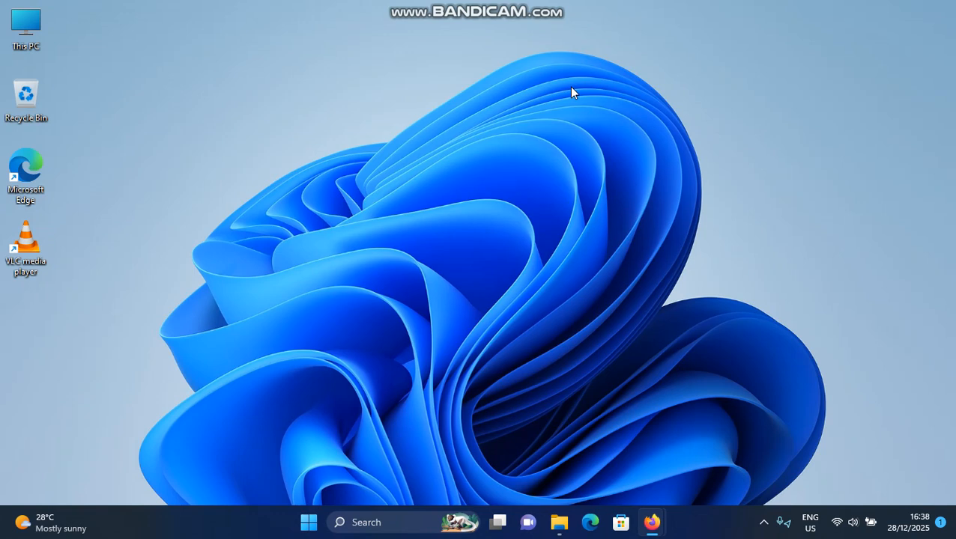
- Open System Configuration by running msconfig
left_click(458, 224)
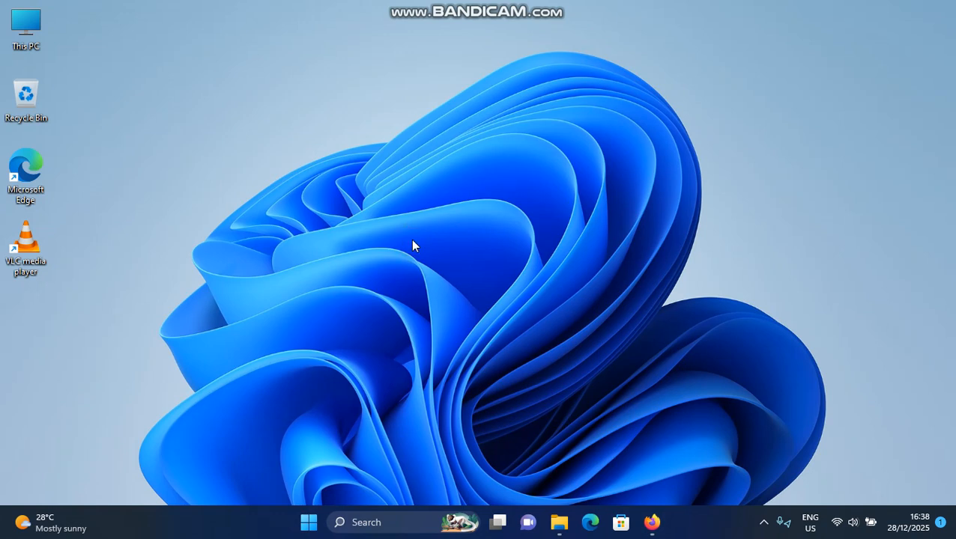
key("super+r")
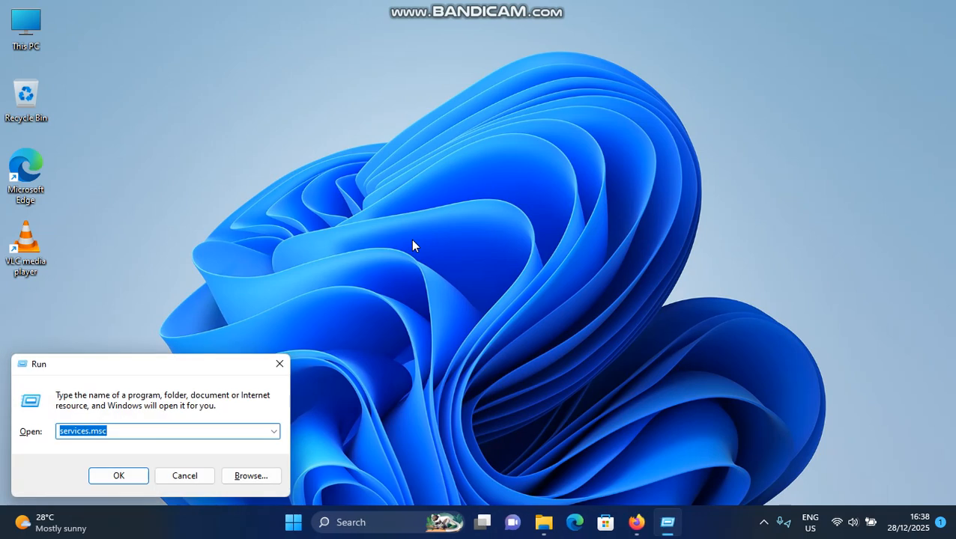
type("mscon")
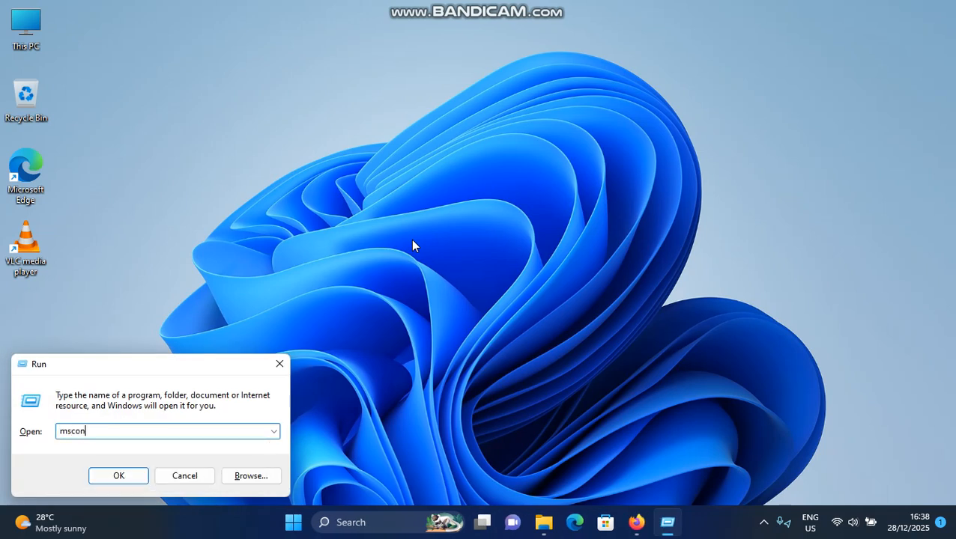
type("fig")
left_click(119, 478)
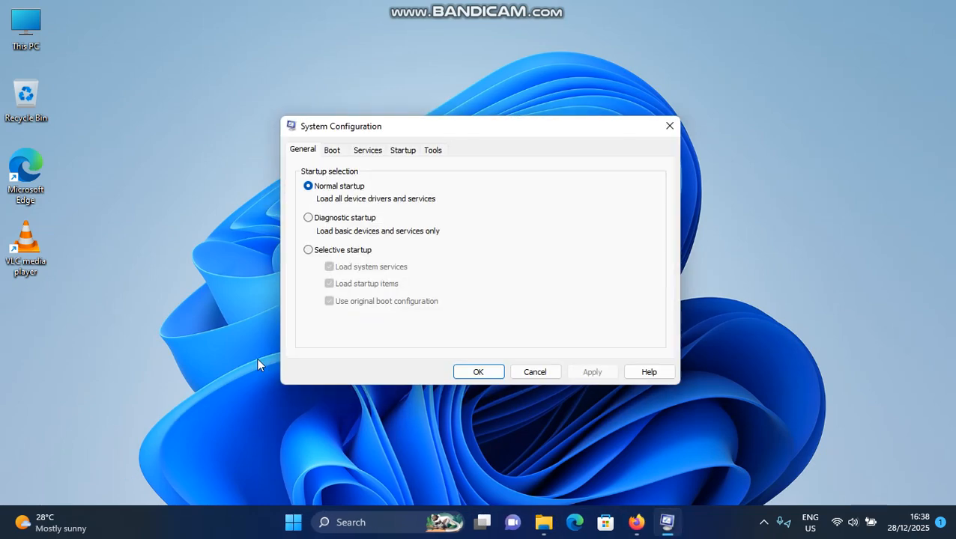
- Hide all Microsoft services in the System Configuration services list, and open the startup items in Task Manager
left_click(367, 151)
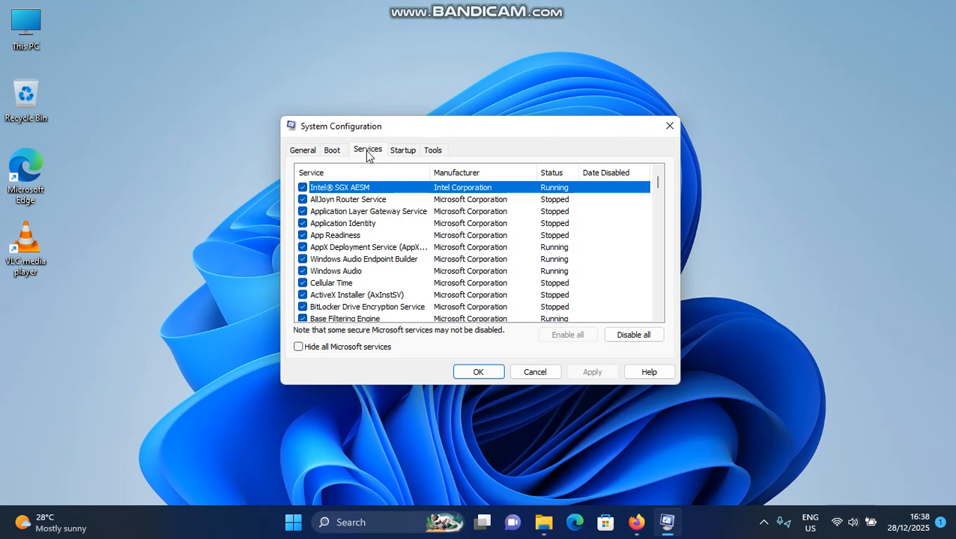
left_click(299, 346)
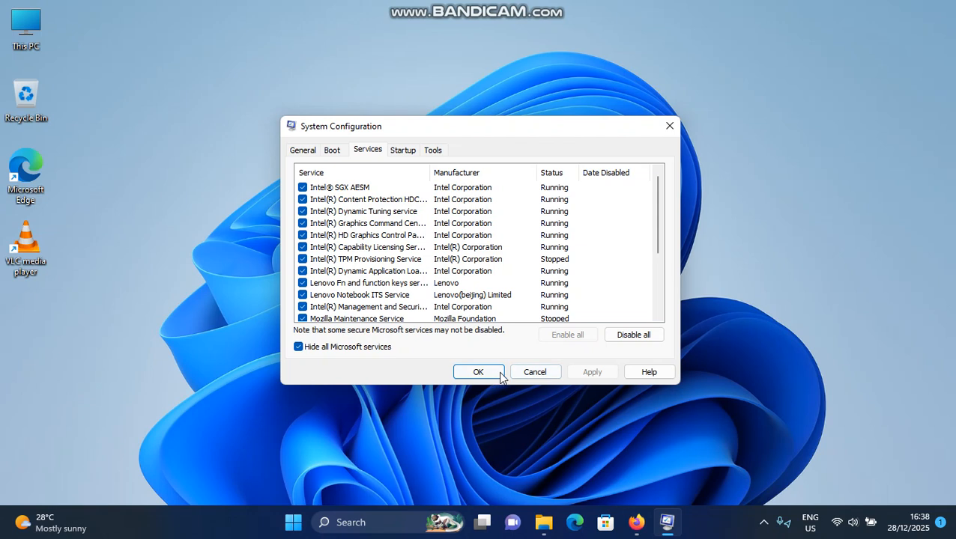
left_click(405, 149)
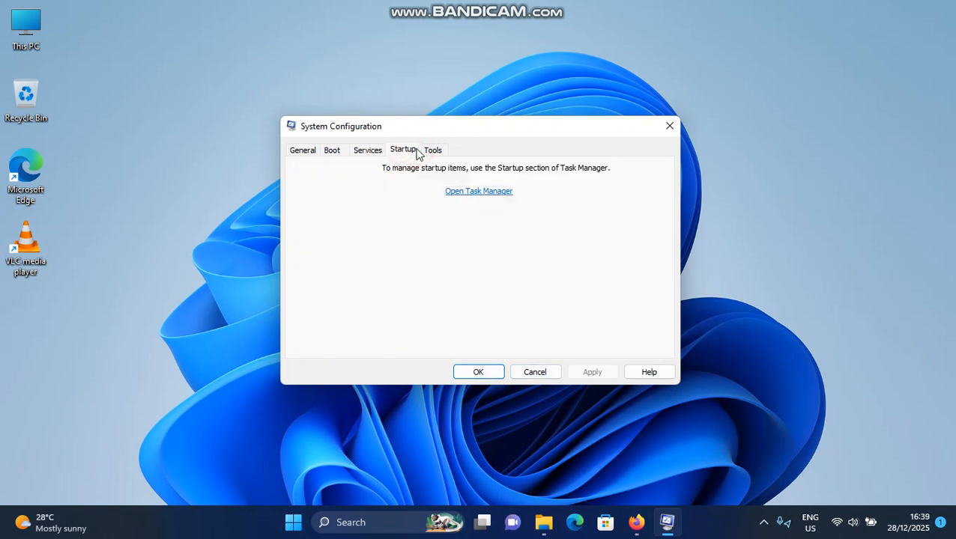
left_click(479, 194)
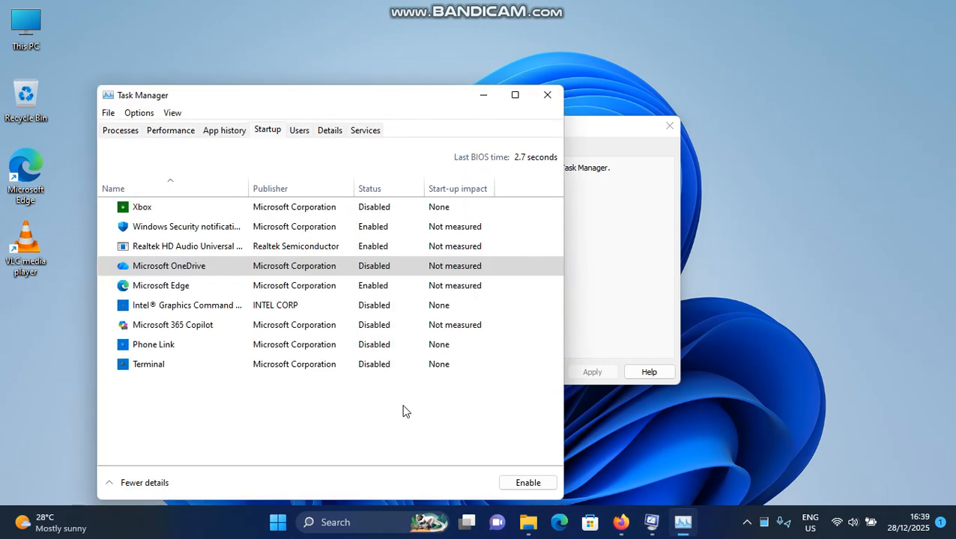
- Disable the Windows Security notification startup item, and select the Realtek HD Audio and Microsoft Edge entries in turn
left_click(398, 247)
left_click(396, 226)
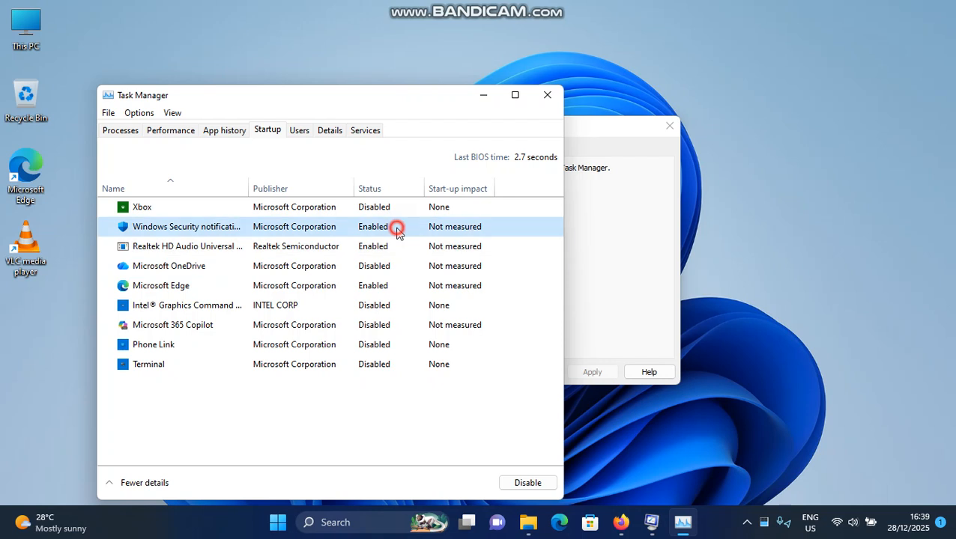
left_click(528, 482)
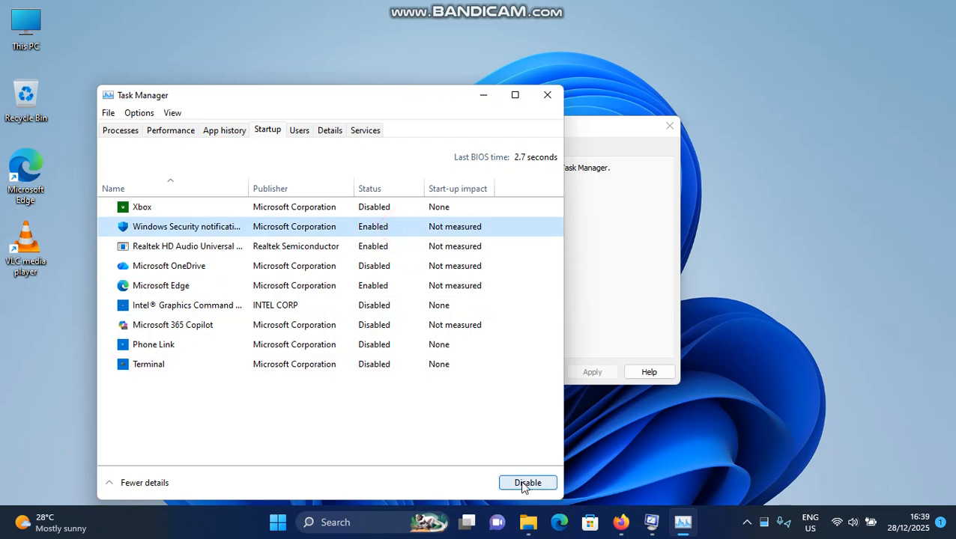
left_click(387, 249)
left_click(380, 285)
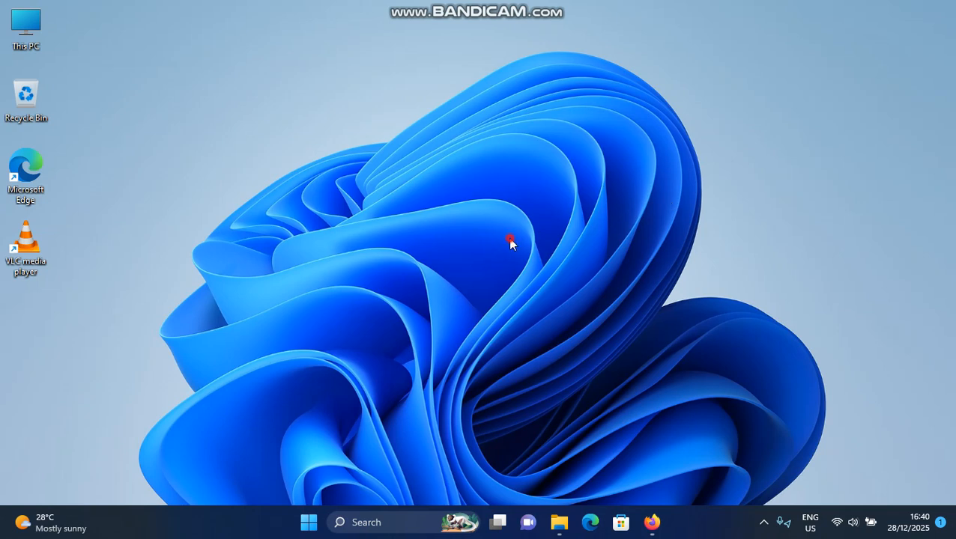
- Open Registry Editor by running regedit
key("super+r")
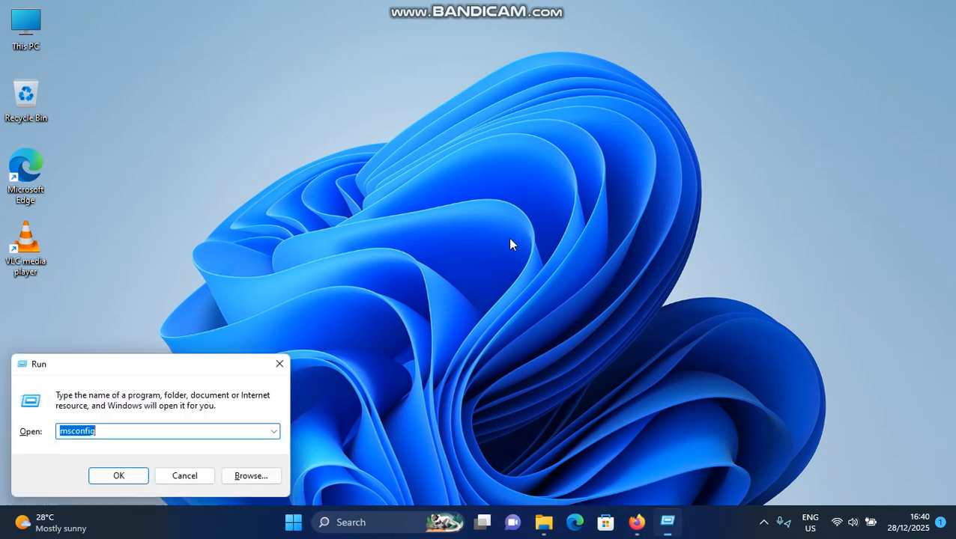
type("rege")
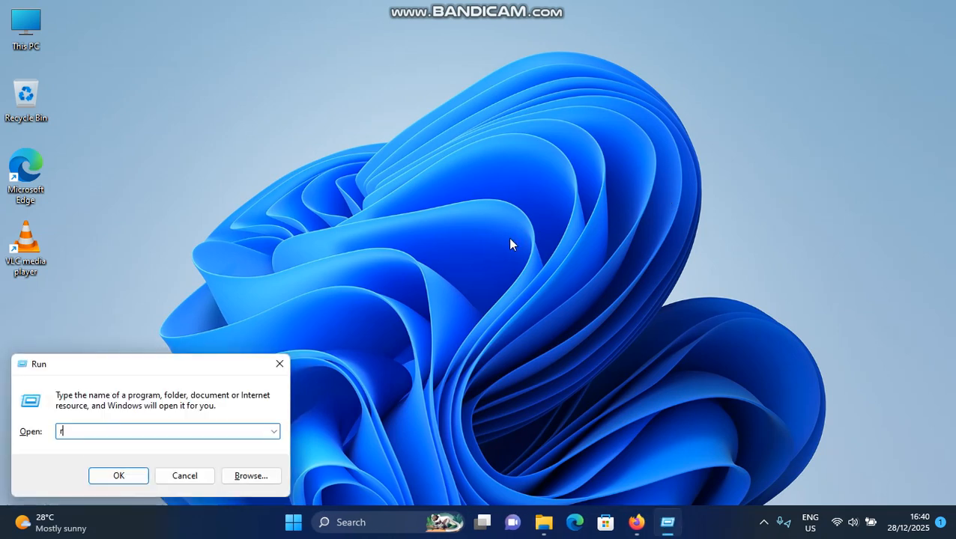
type("dit")
left_click(118, 476)
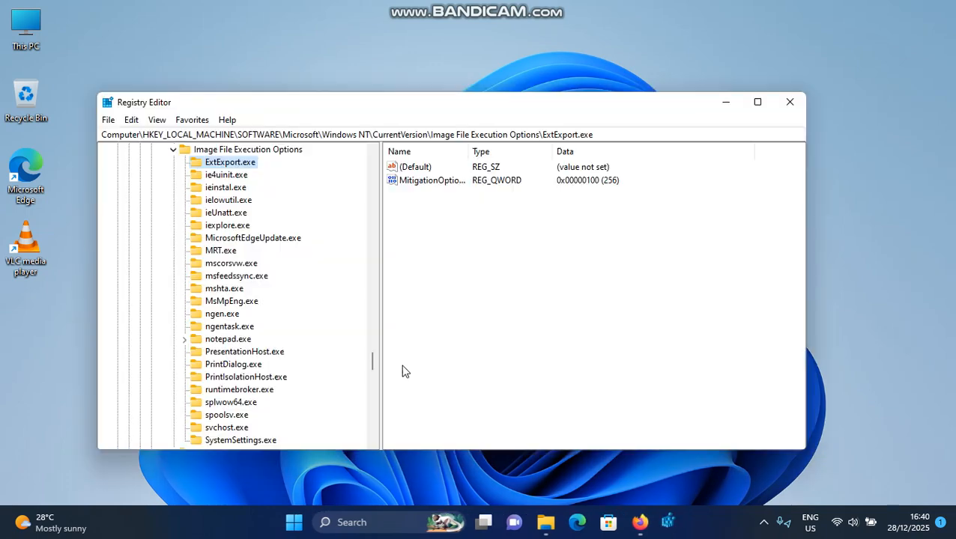
- Collapse the registry tree and expand HKEY_LOCAL_MACHINE\SYSTEM\CurrentControlSet\Control
left_click(236, 259)
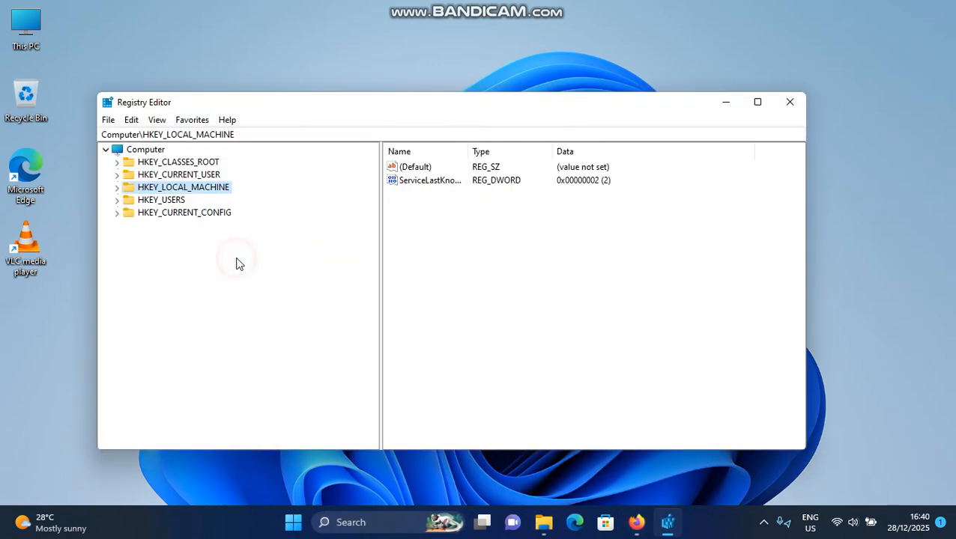
double_click(147, 190)
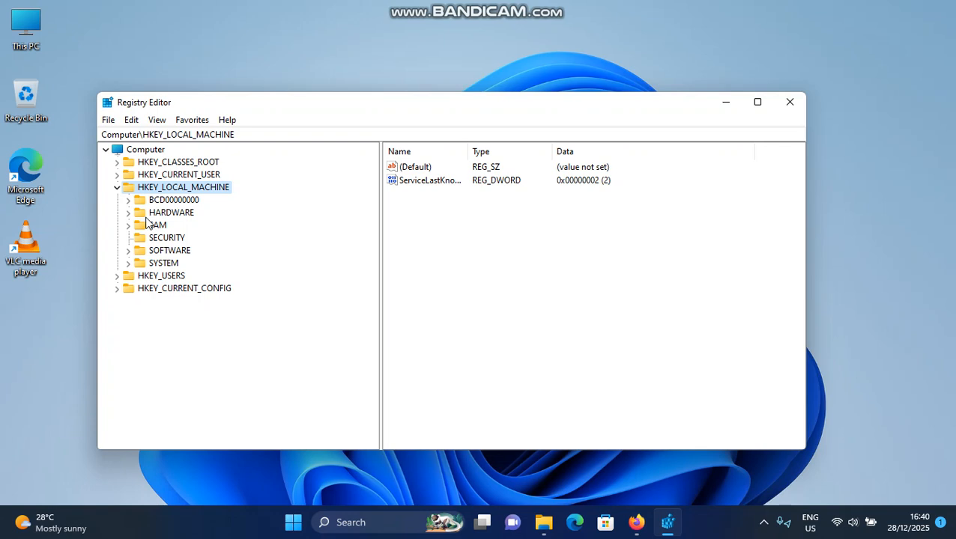
double_click(166, 264)
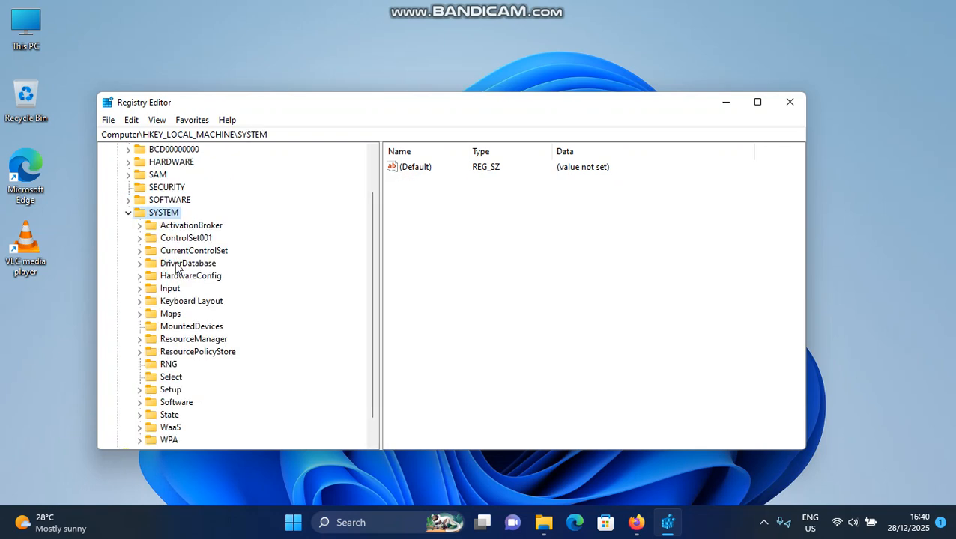
scroll(178, 265, "down", 1)
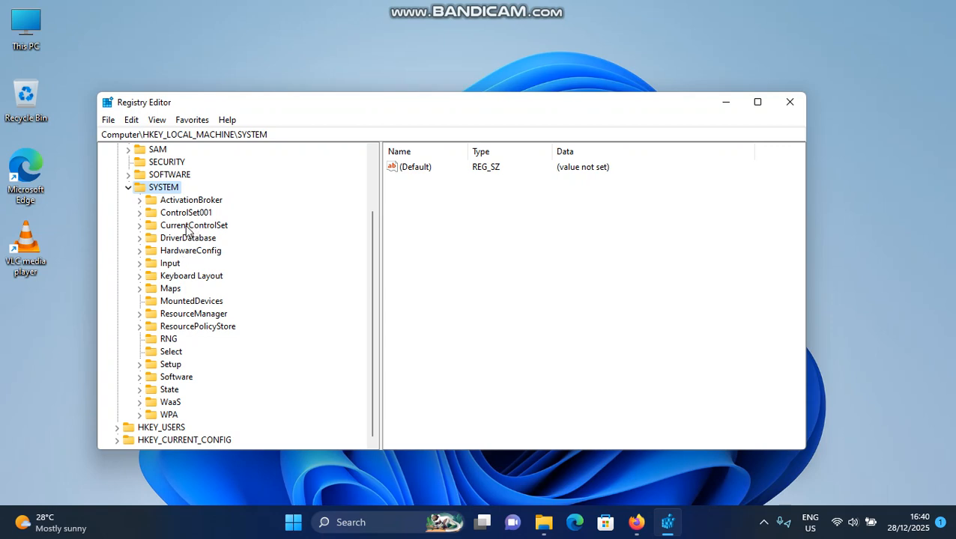
double_click(185, 227)
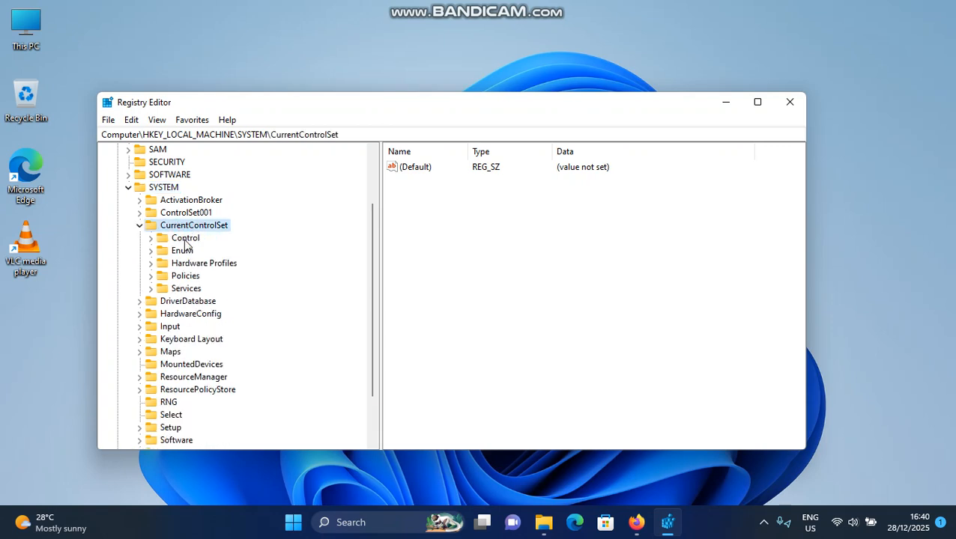
double_click(185, 241)
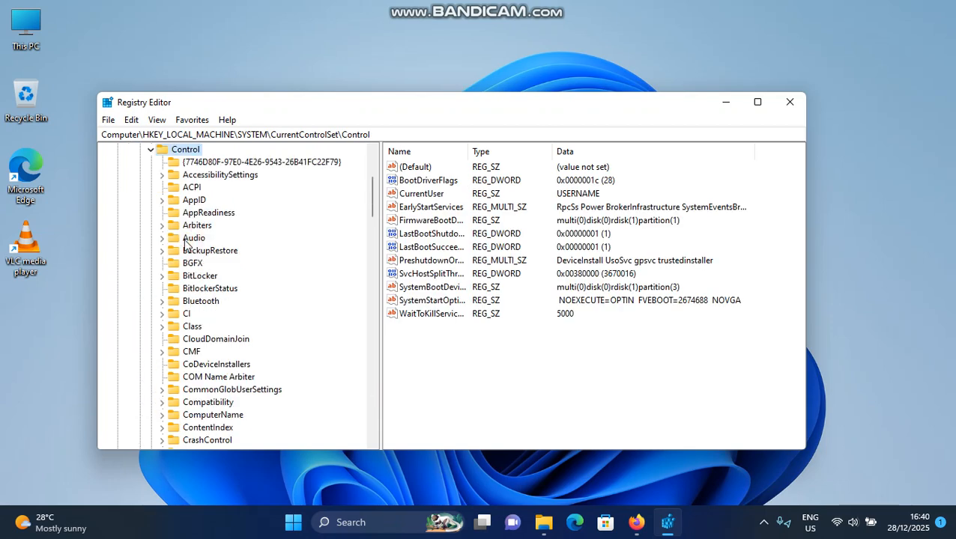
- Expand the Keyboard Layout key under Control to inspect its values, and close Registry Editor
scroll(197, 209, "down", 7)
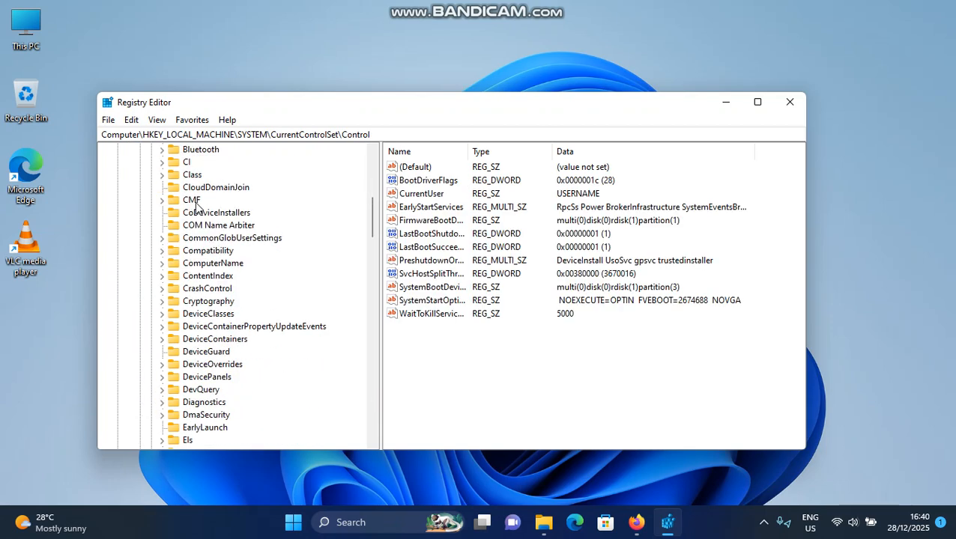
scroll(197, 210, "down", 6)
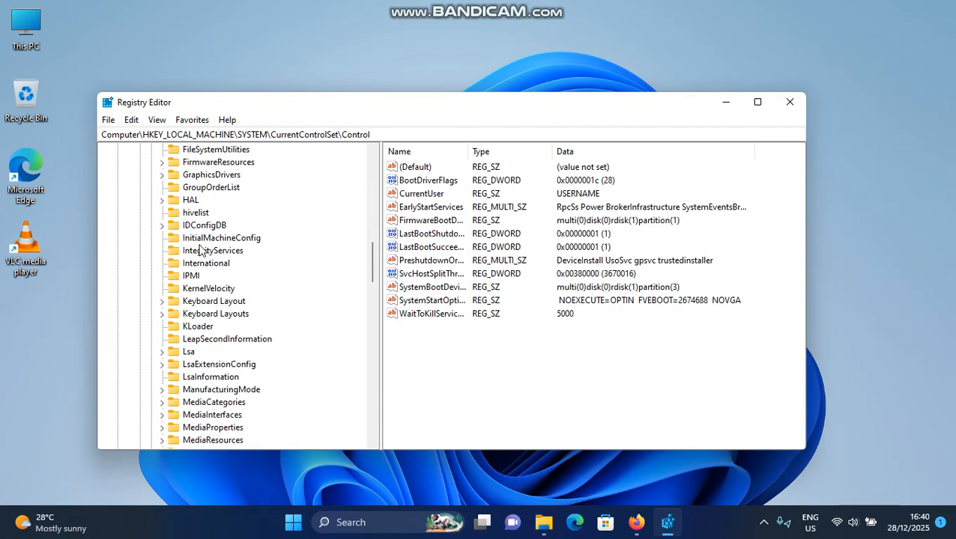
double_click(222, 303)
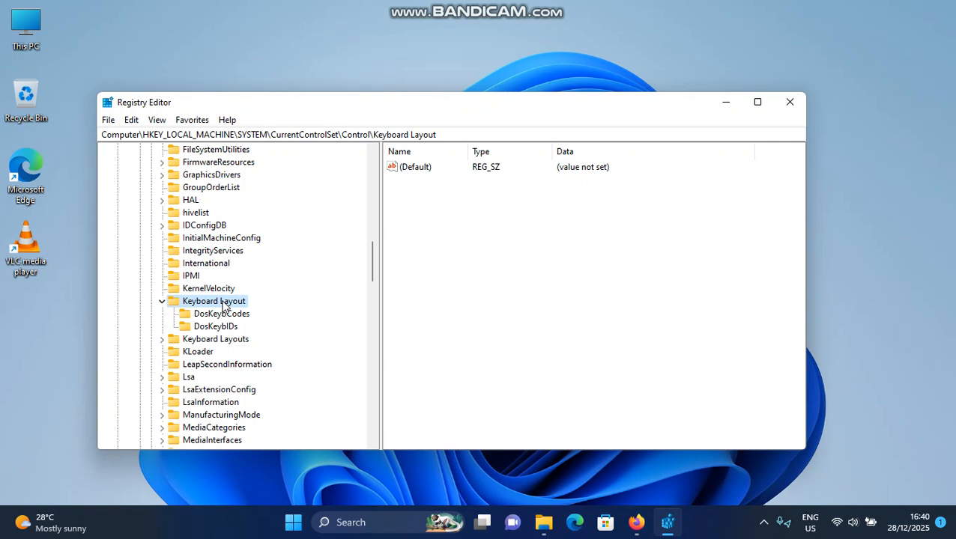
left_click(439, 287)
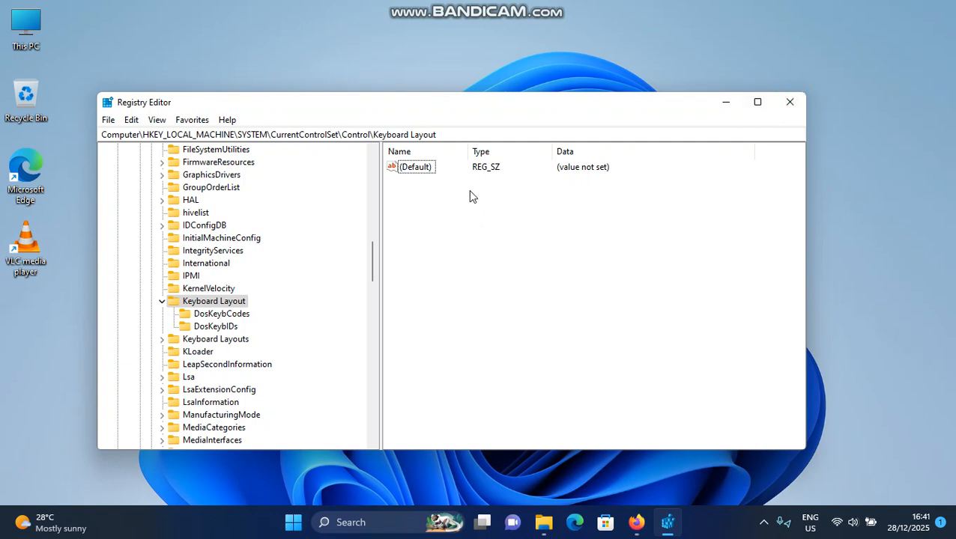
left_click(797, 106)
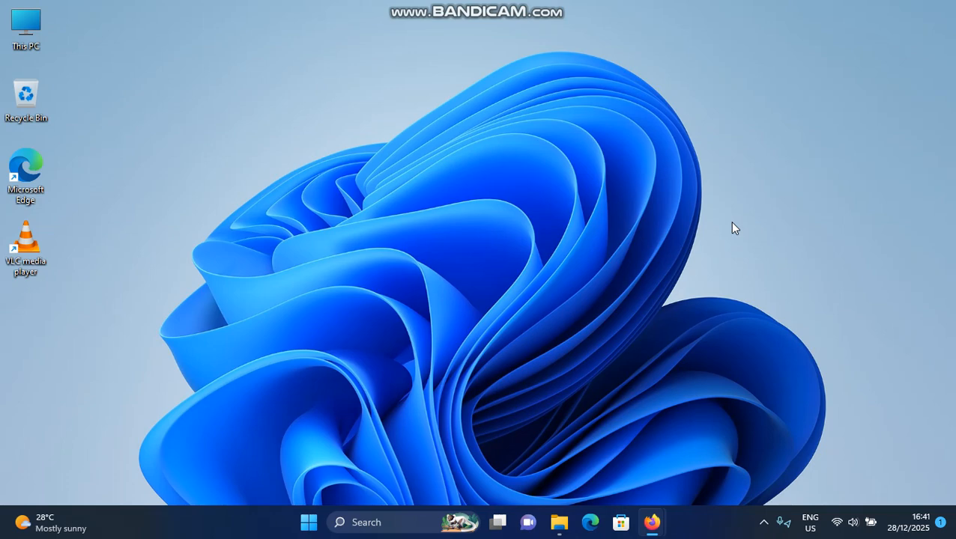
- Open the Other trouble-shooters page in the Troubleshoot section of the Windows system settings
left_click(308, 522)
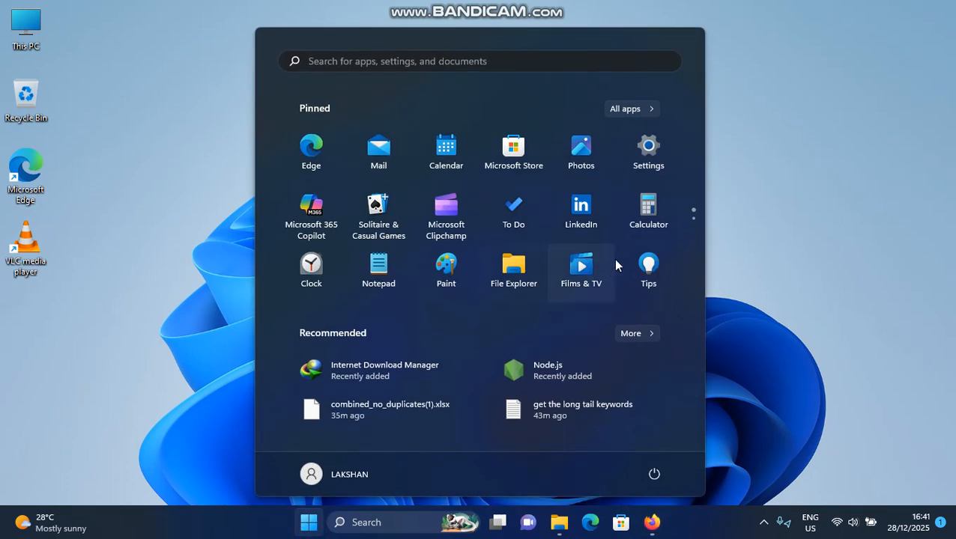
left_click(649, 149)
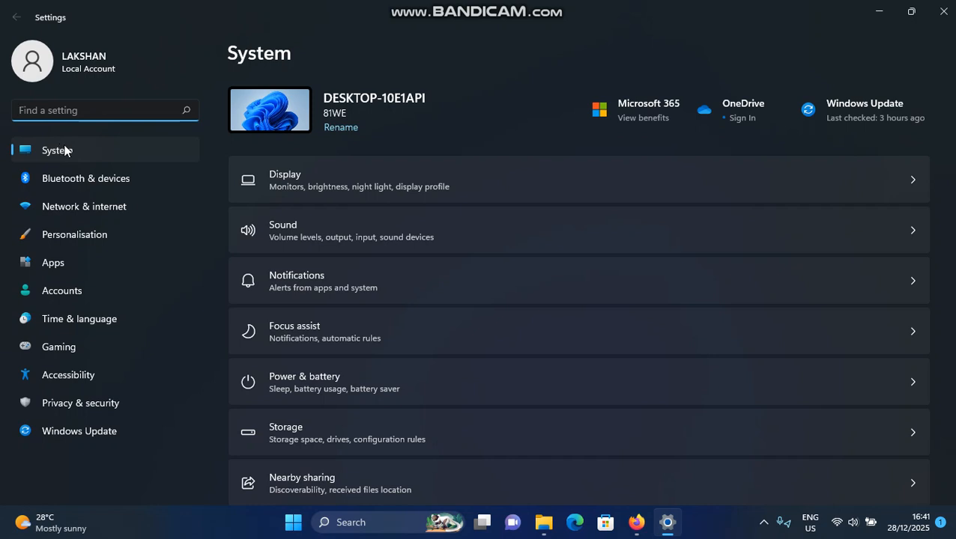
scroll(374, 217, "down", 5)
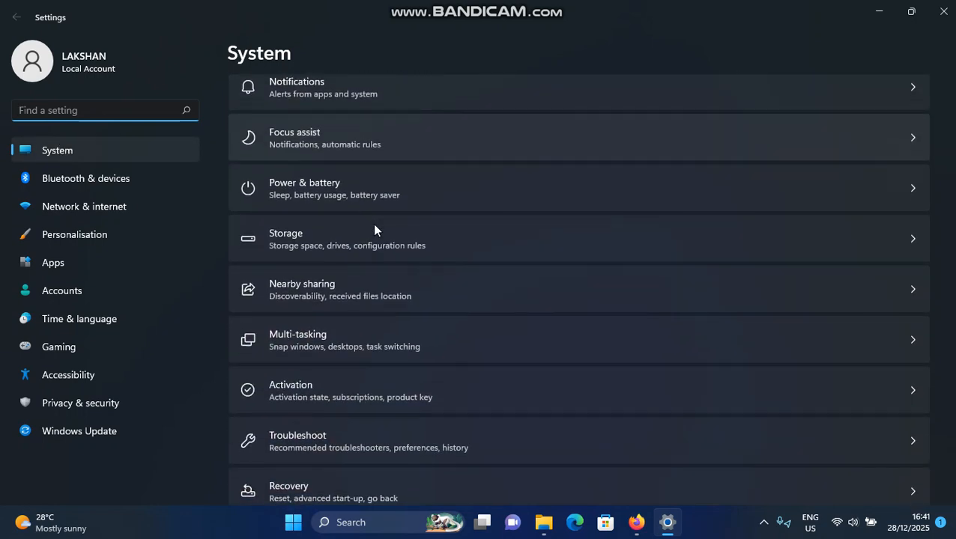
left_click(340, 241)
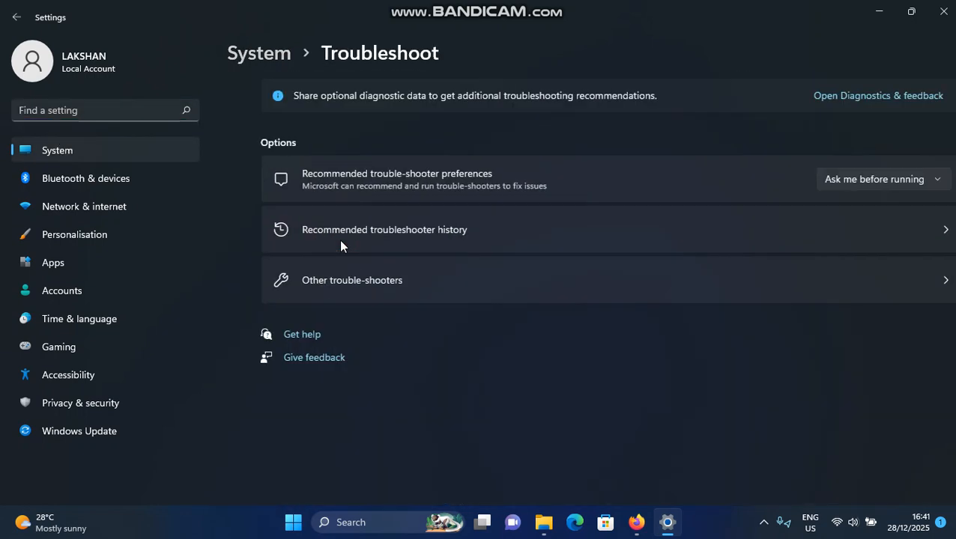
left_click(337, 280)
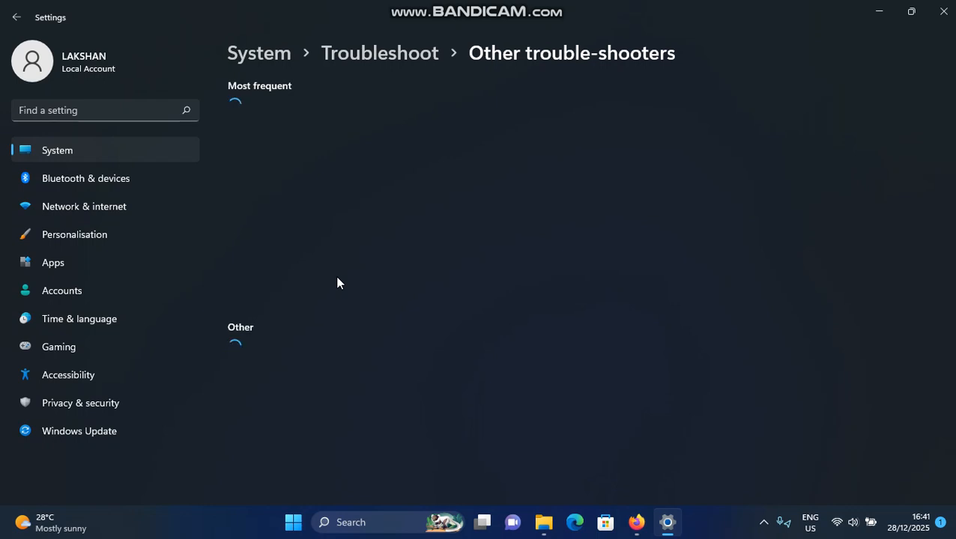
- Run the Keyboard troubleshooter, and close it and Settings once it has finished
scroll(337, 274, "down", 4)
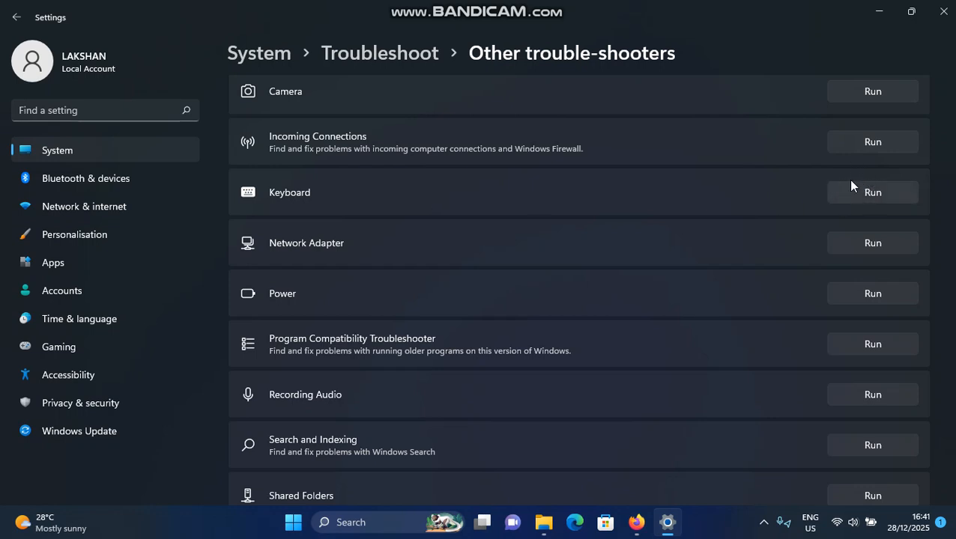
left_click(866, 193)
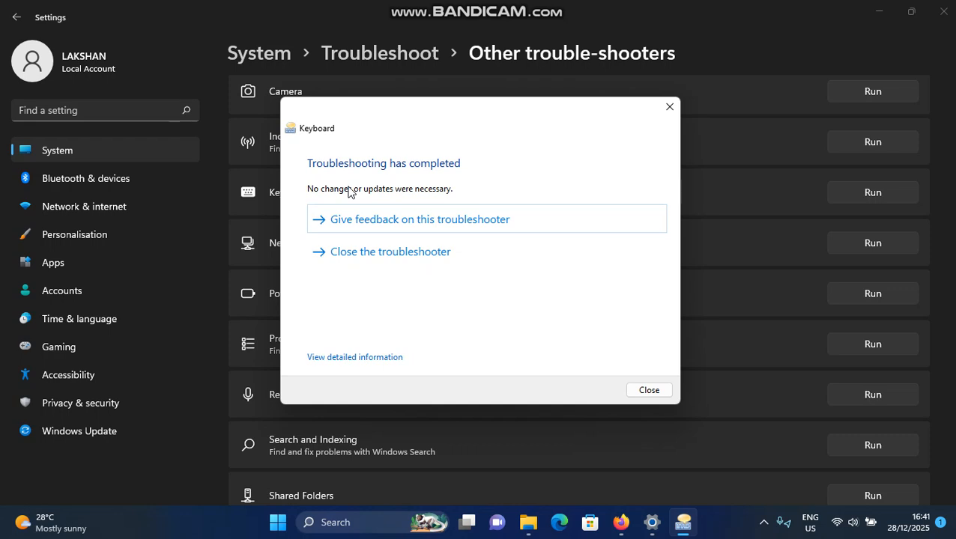
left_click(670, 106)
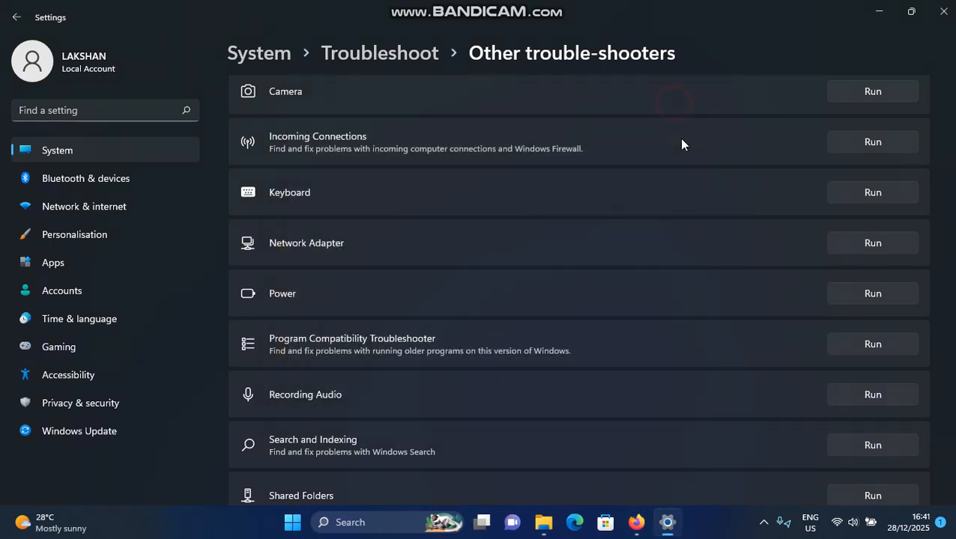
left_click(943, 11)
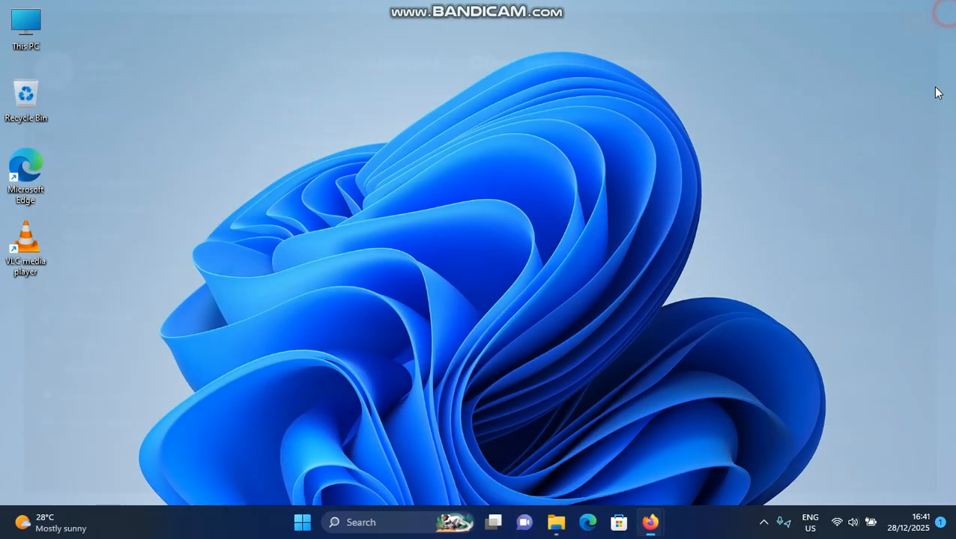